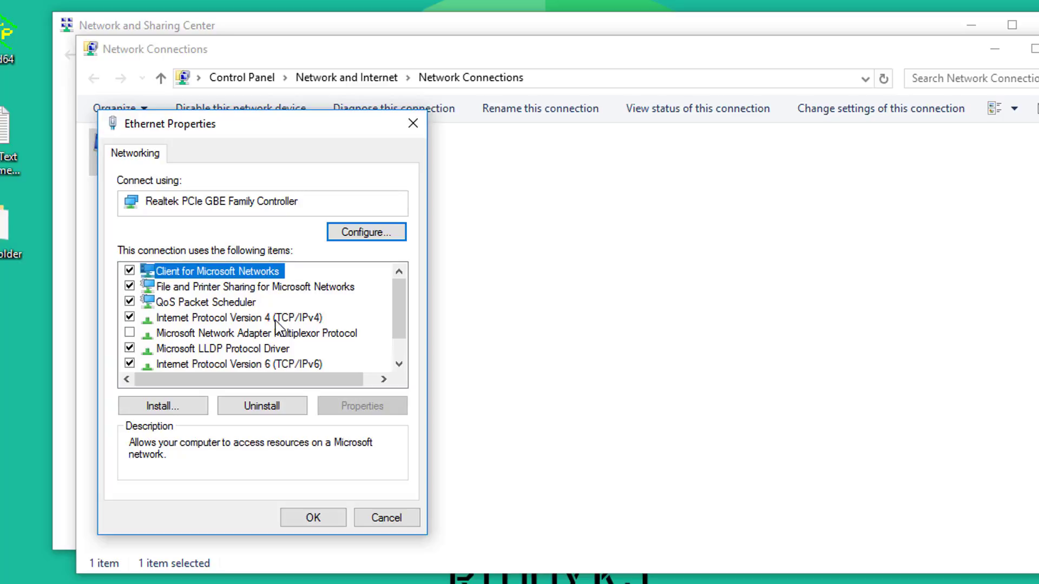
Give the Ethernet adapter's IPv4 a static IP 192.168.0.66 with subnet mask 255.255.255.0.
double_click(277, 319)
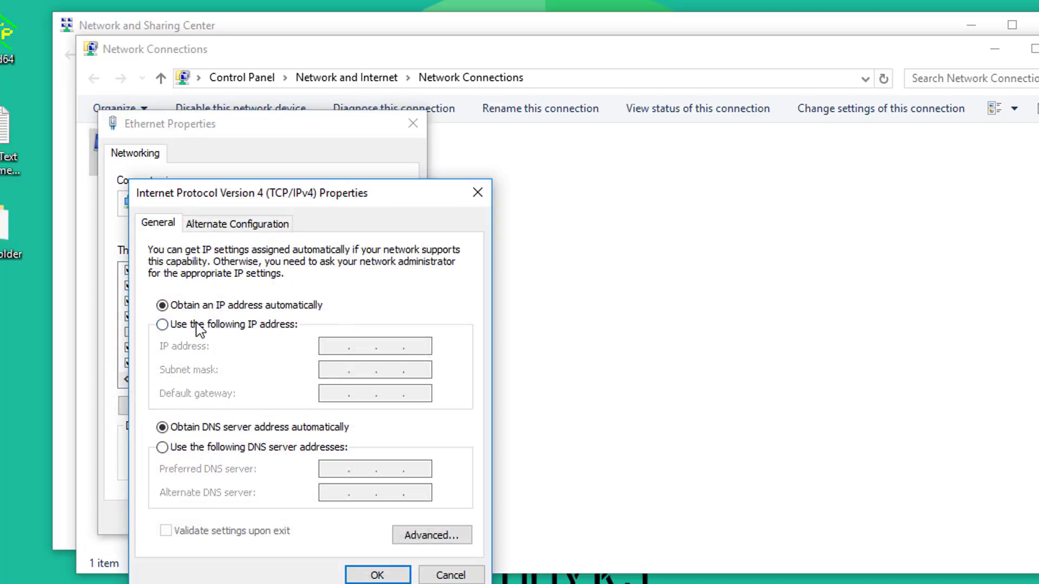
left_click_drag(219, 196, 219, 186)
left_click(196, 283)
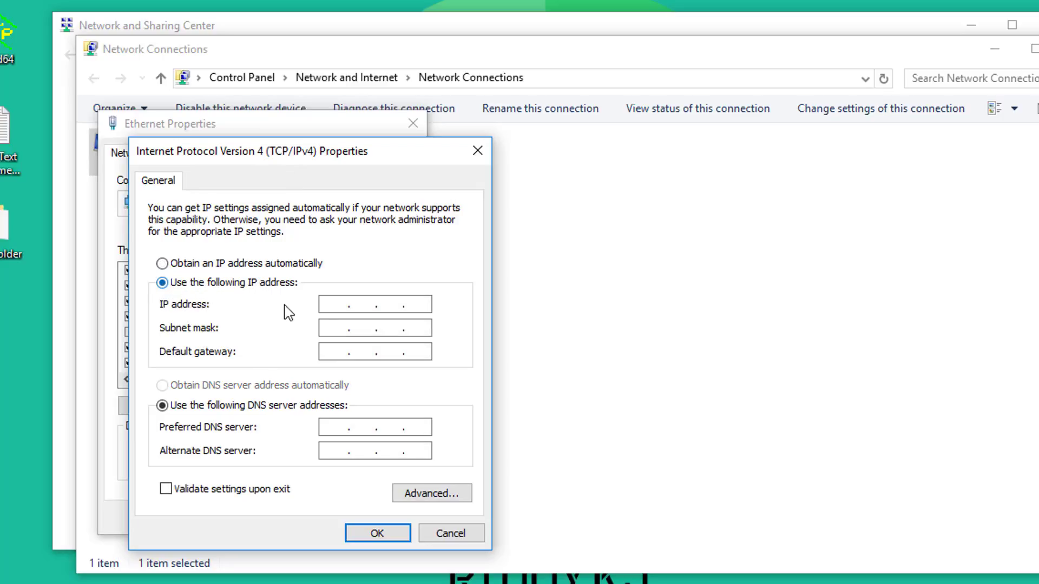
left_click(329, 303)
type("192 . 168 . 0 . ")
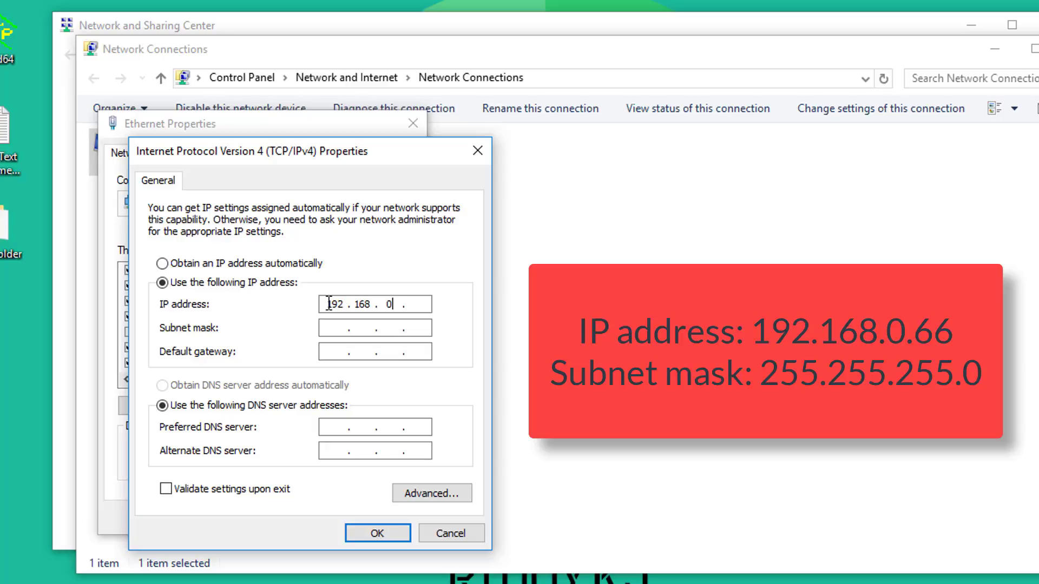
type("66")
left_click(325, 328)
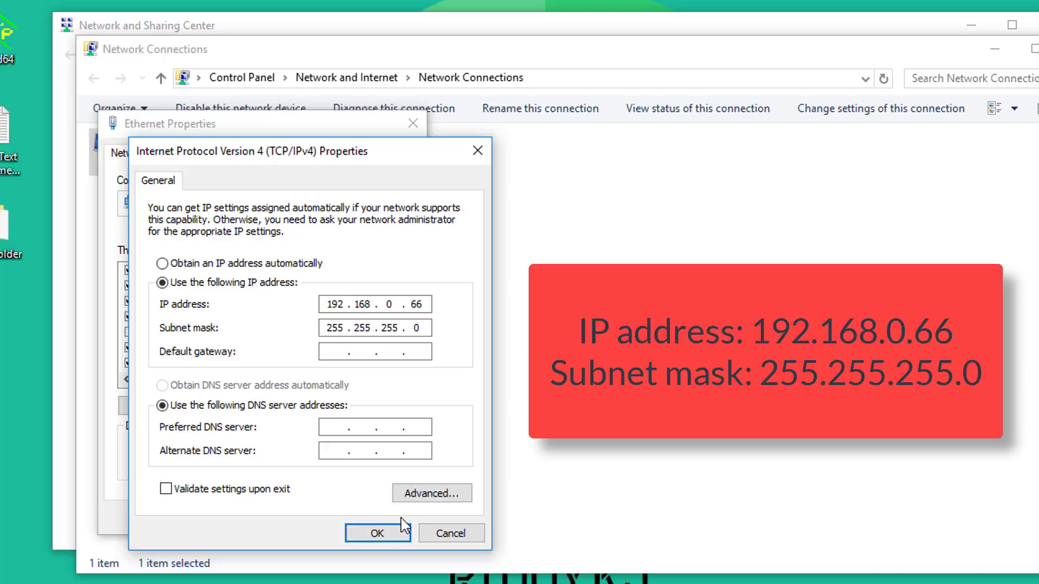
left_click(378, 532)
left_click(304, 520)
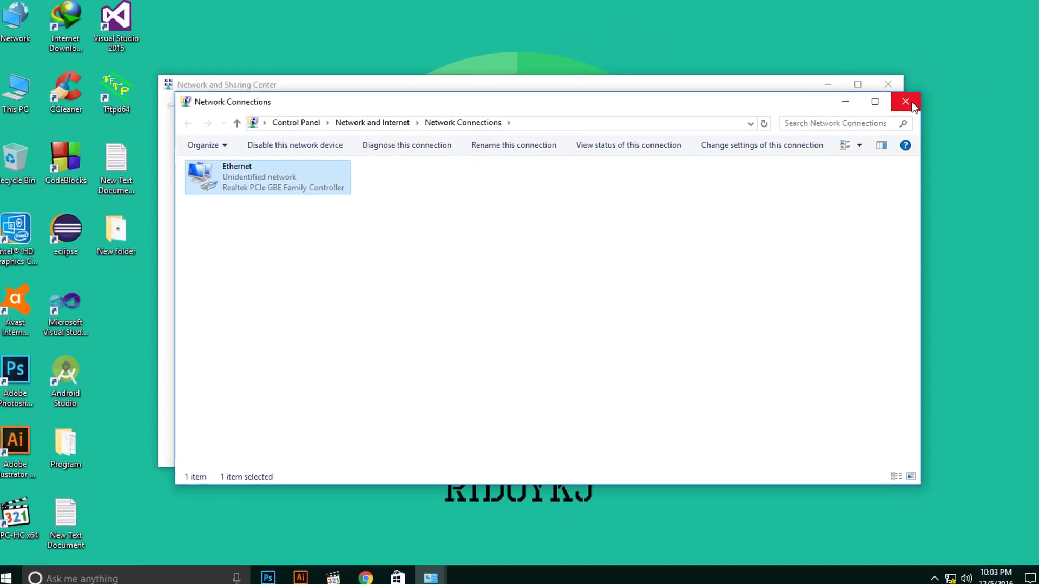
Close Network Connections and Network and Sharing Center, then refresh the desktop.
left_click(907, 101)
left_click(888, 85)
right_click(270, 105)
left_click(304, 145)
right_click(305, 139)
left_click(326, 178)
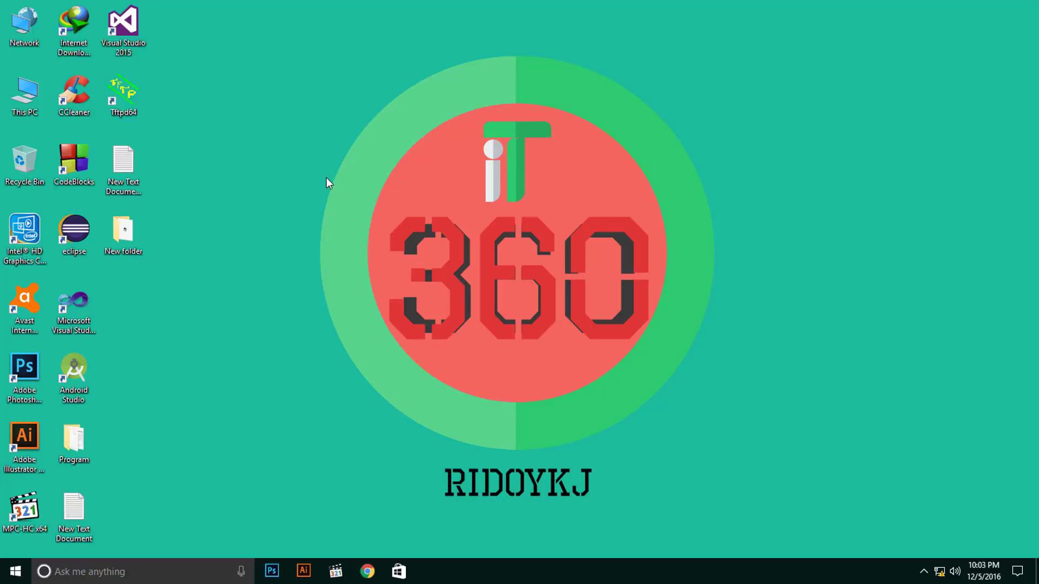
Extract the TL-WR841N zip in New folder and open the TL-WR841N_V11_150616 folder.
double_click(111, 231)
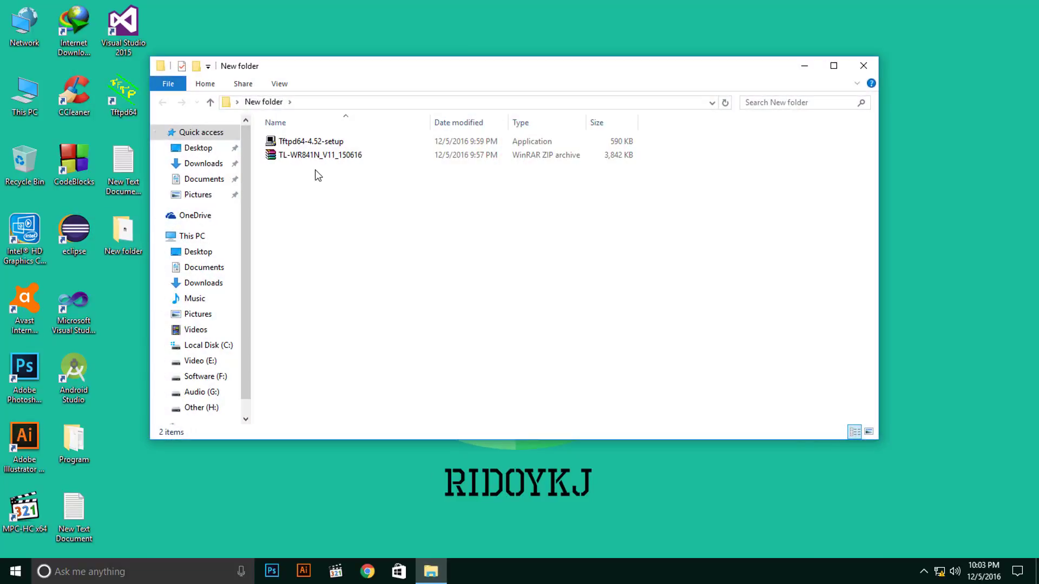
right_click(312, 157)
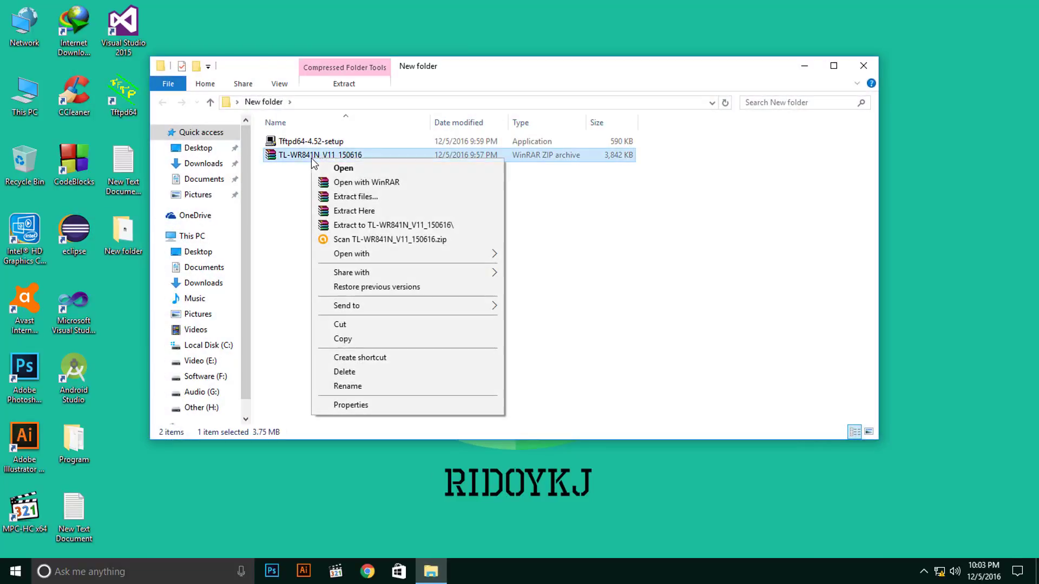
left_click(351, 201)
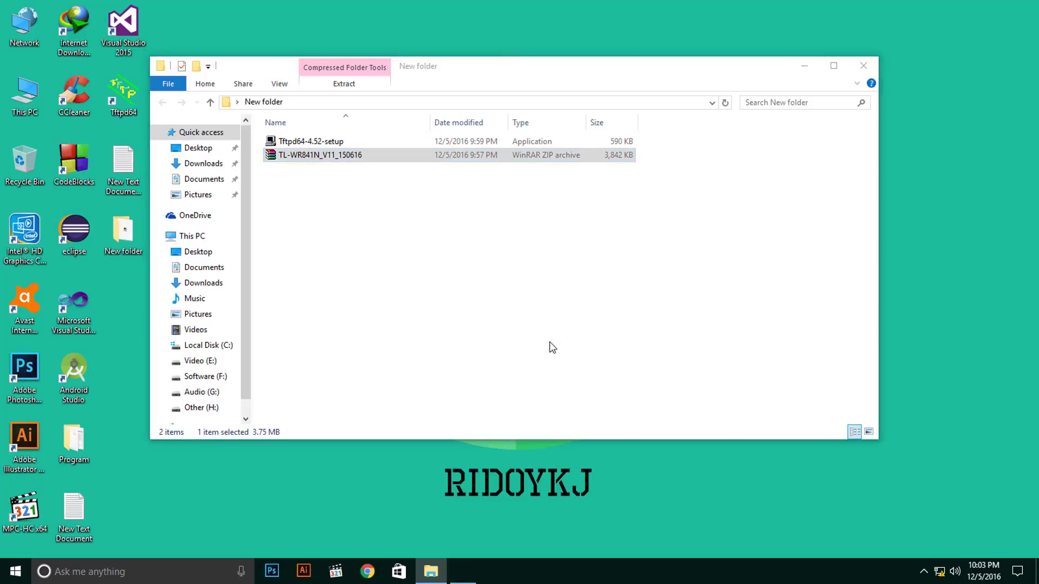
left_click(558, 420)
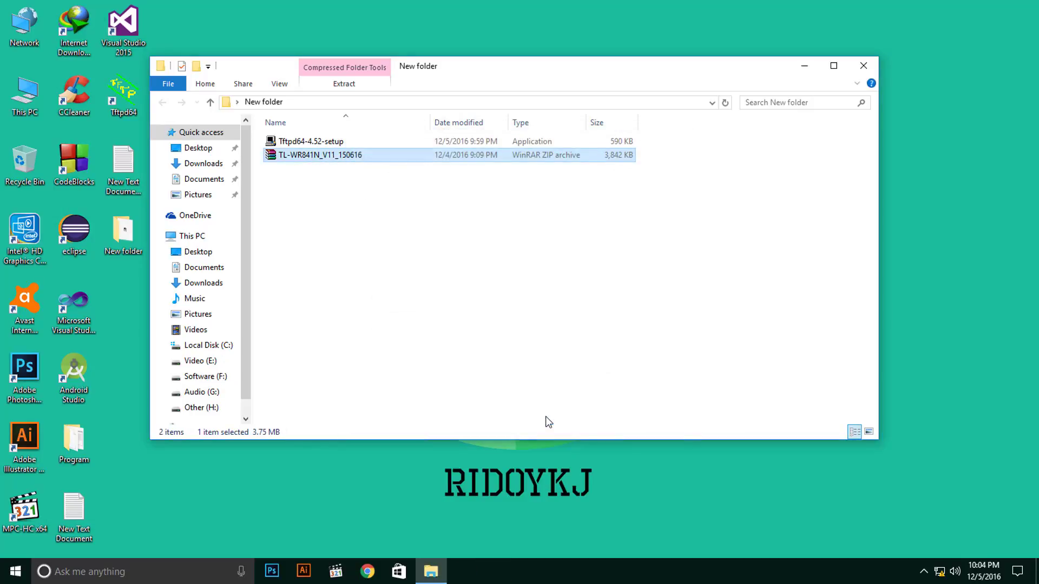
right_click(425, 290)
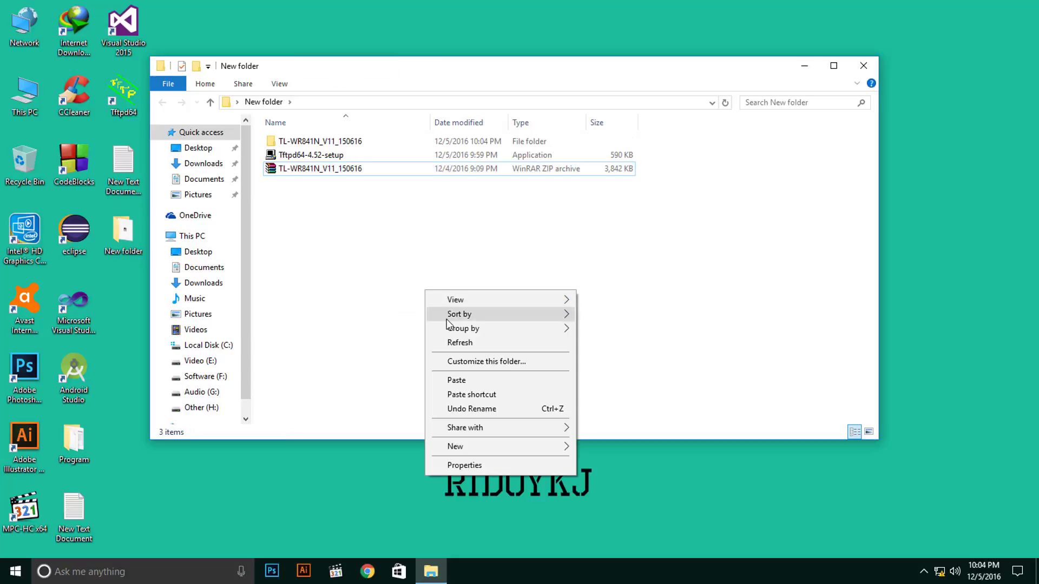
left_click(458, 343)
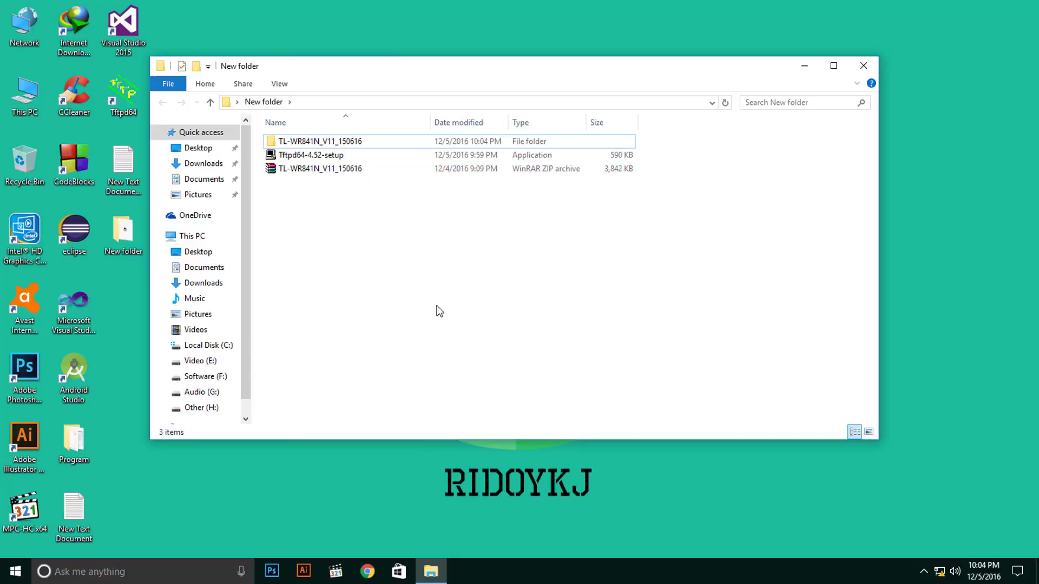
double_click(345, 142)
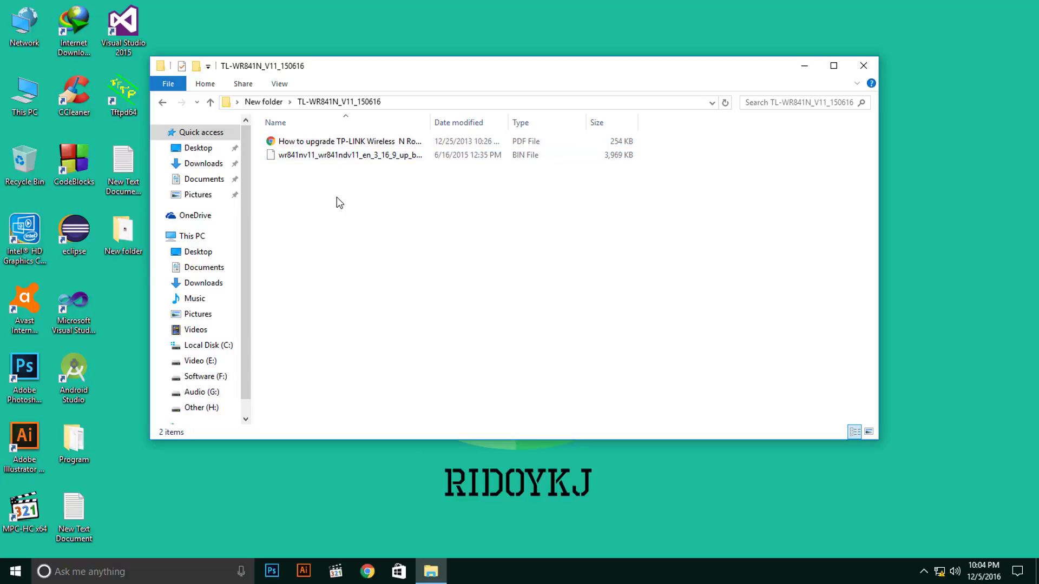
left_click(356, 156)
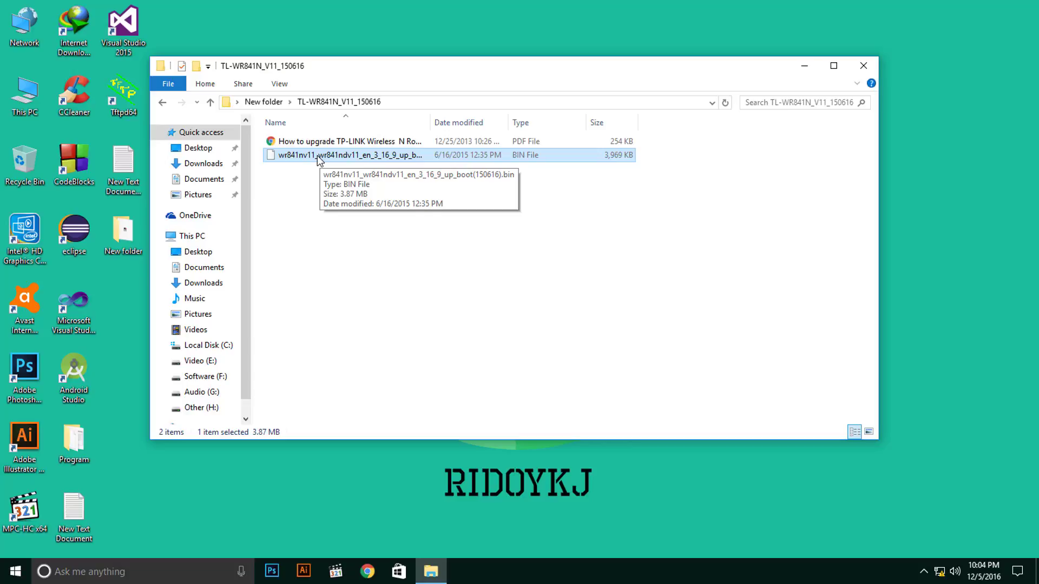
Create New Text Document (3) on the desktop and open it in Notepad.
right_click(895, 175)
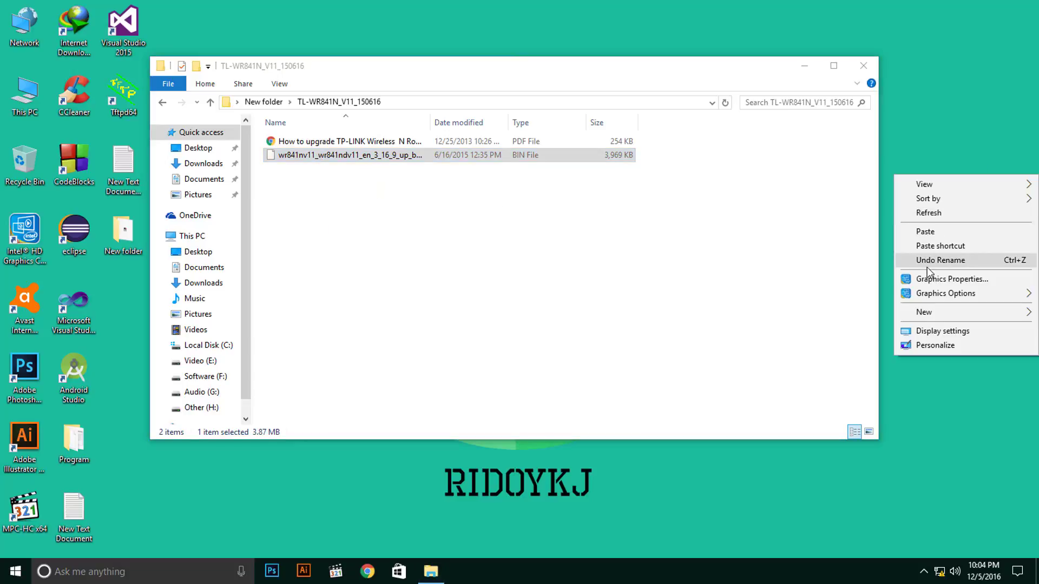
mouse_move(932, 314)
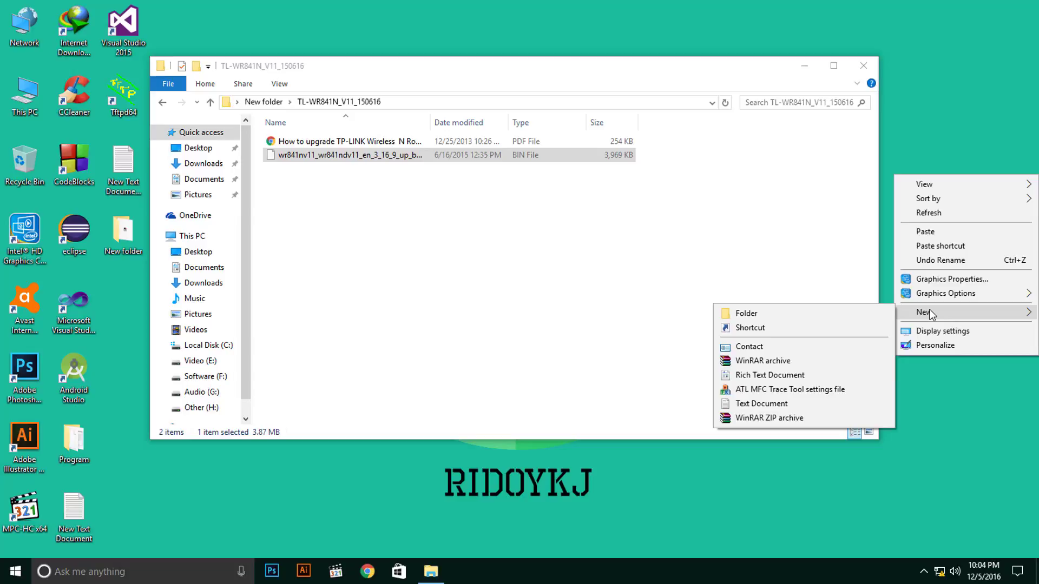
left_click(780, 405)
left_click(1017, 167)
double_click(1016, 166)
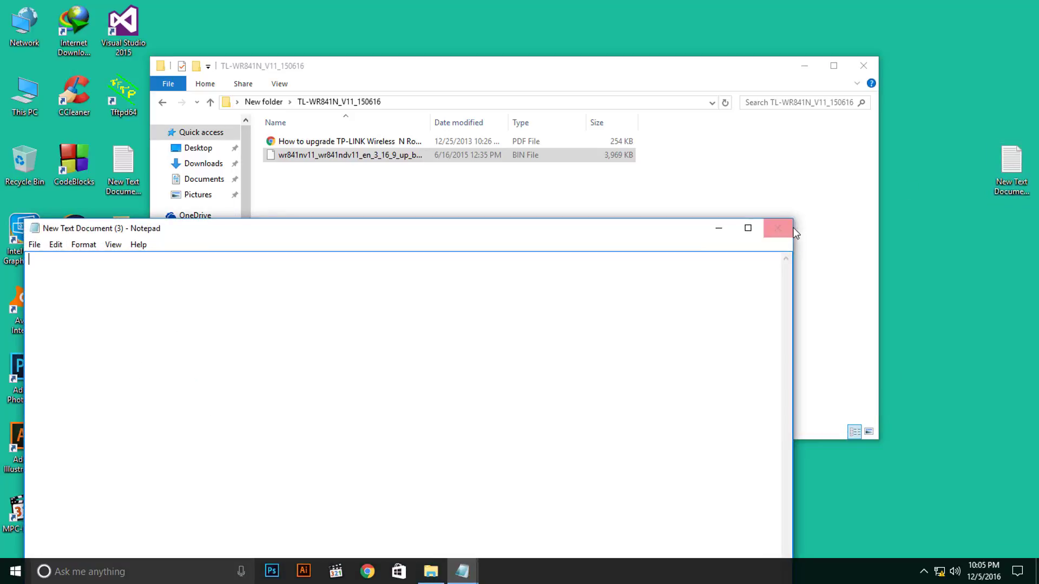
left_click_drag(675, 230, 830, 209)
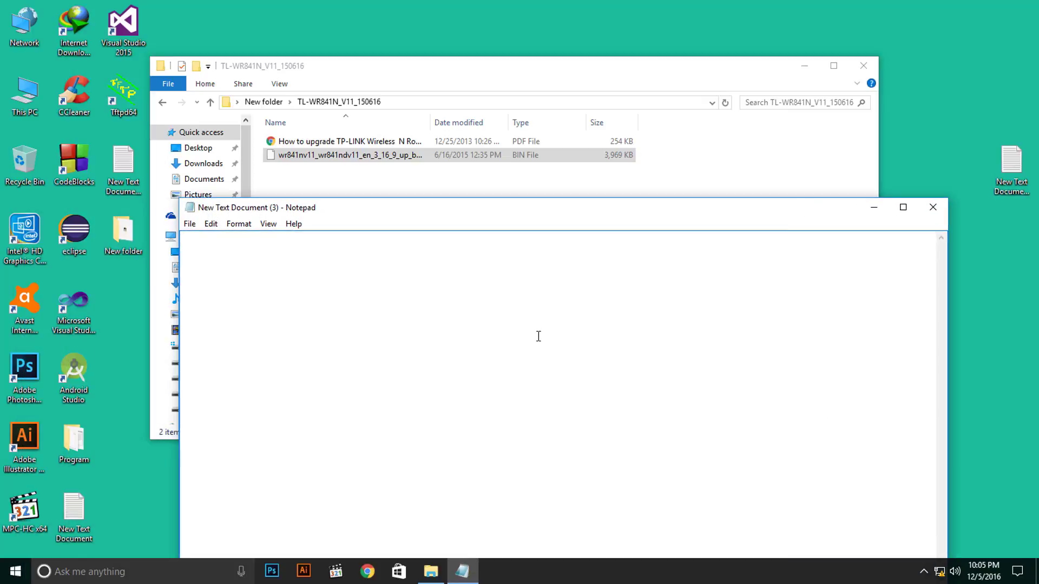
Type _tp_recovery in Notepad, then shorten the firmware BIN file's name to wr841nv11.bin.
type("_tp_recovery")
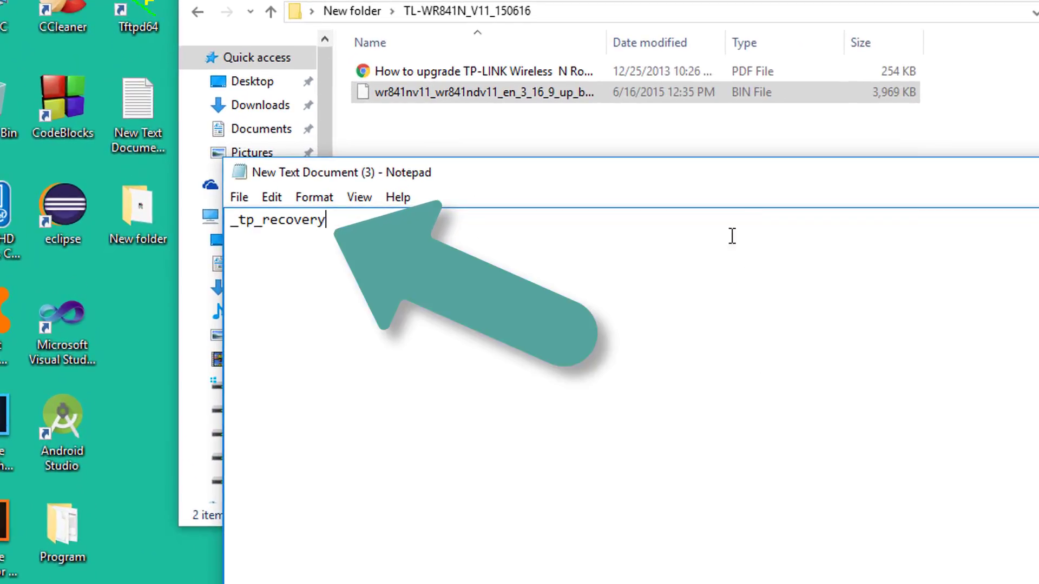
left_click(544, 3)
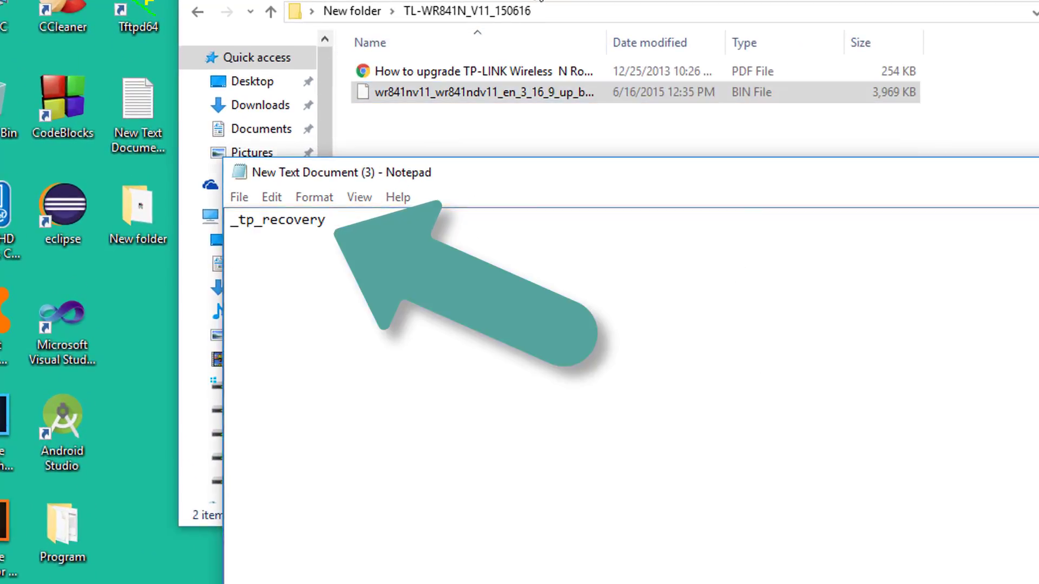
left_click(432, 90)
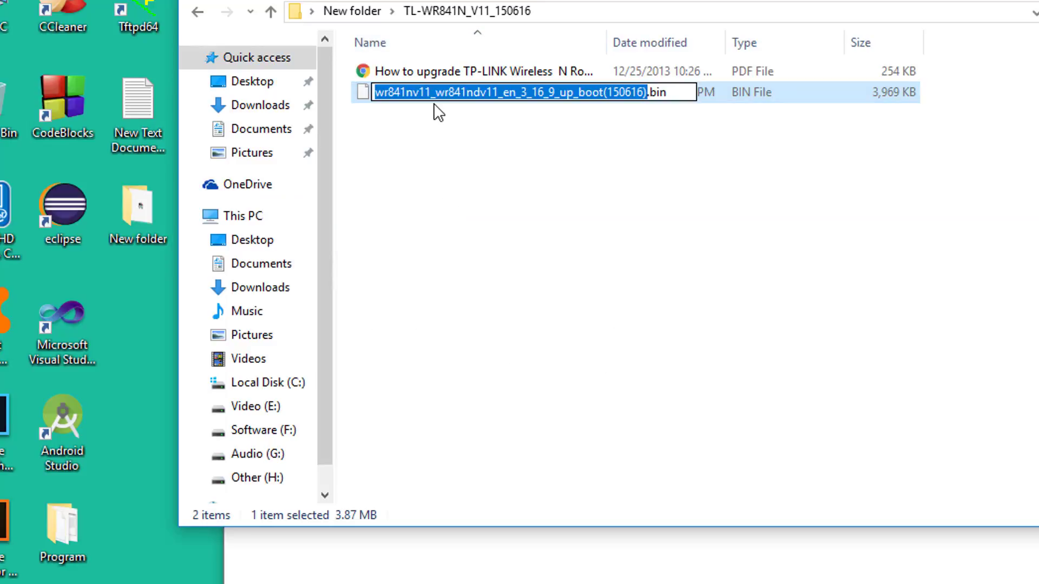
left_click(647, 92)
left_click_drag(647, 92, 432, 90)
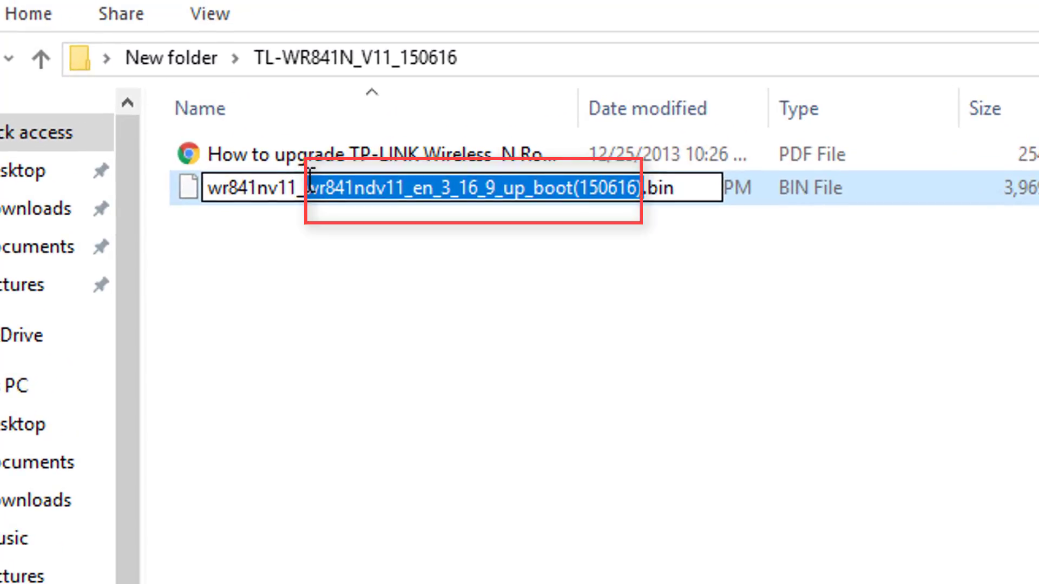
left_click_drag(311, 178, 297, 184)
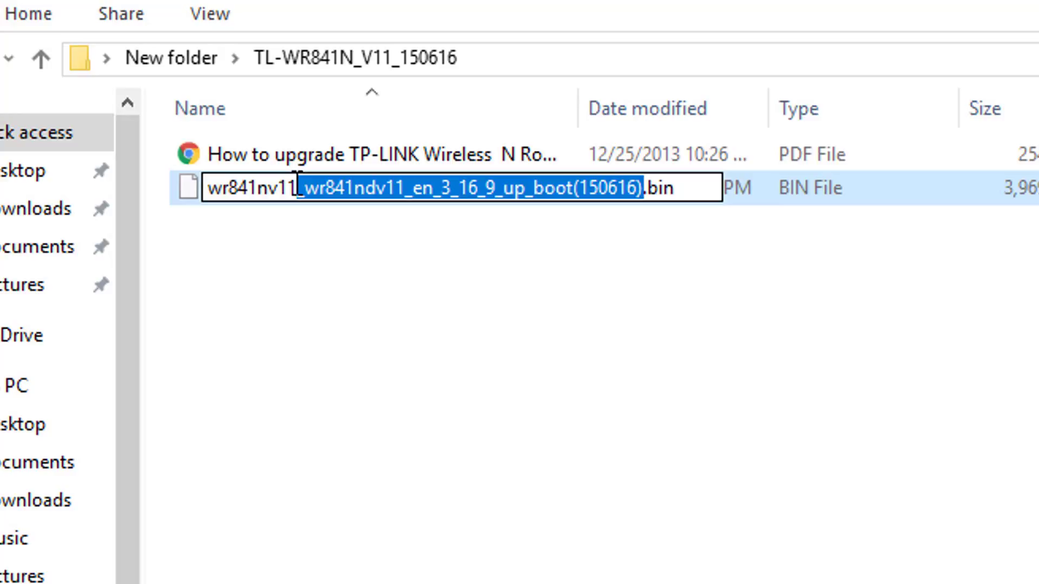
key("Delete")
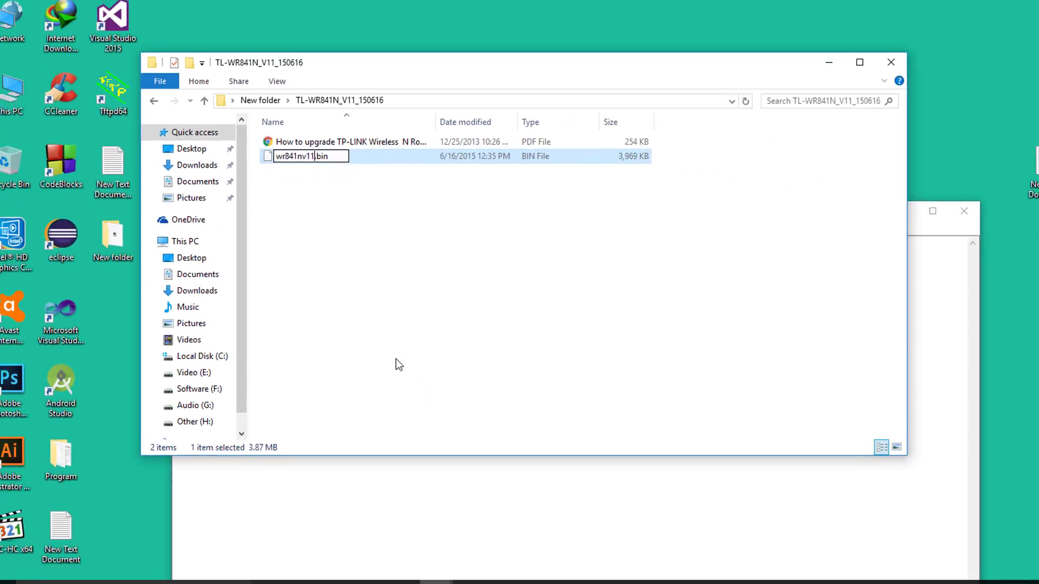
key("Return")
Copy the _tp_recovery text from the Notepad note.
left_click(434, 482)
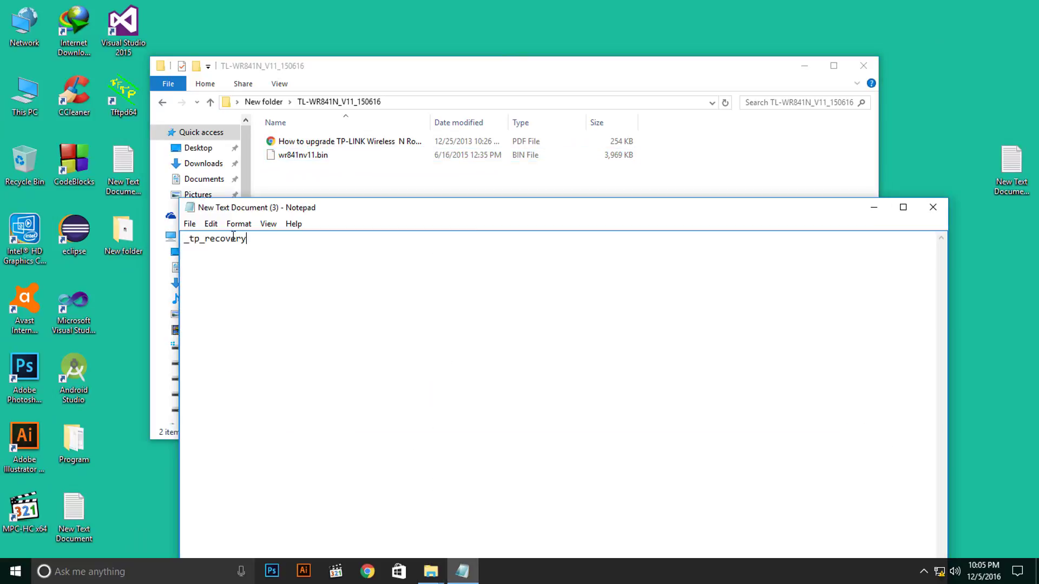
left_click_drag(273, 239, 184, 236)
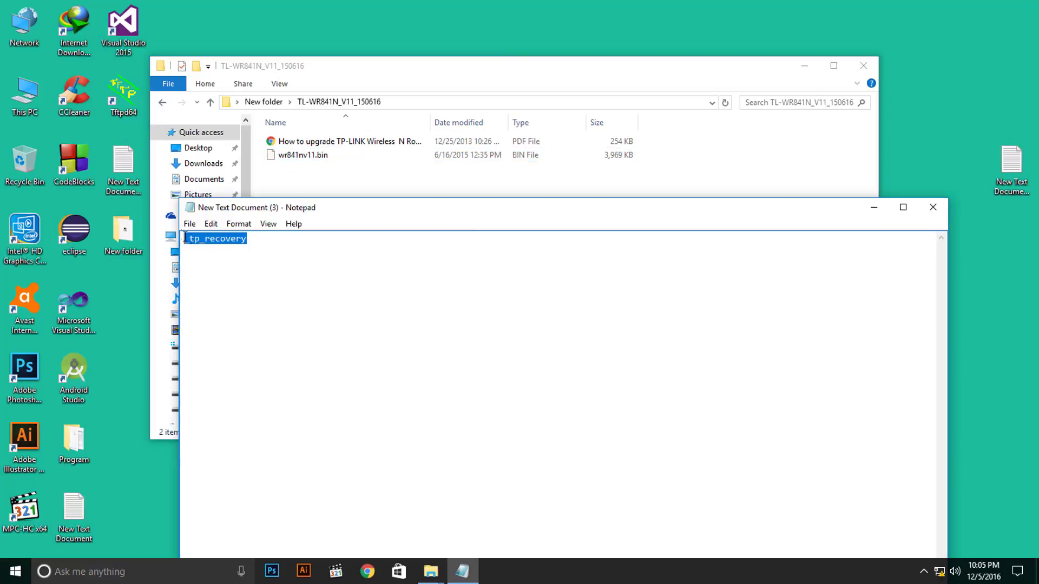
left_click(197, 248)
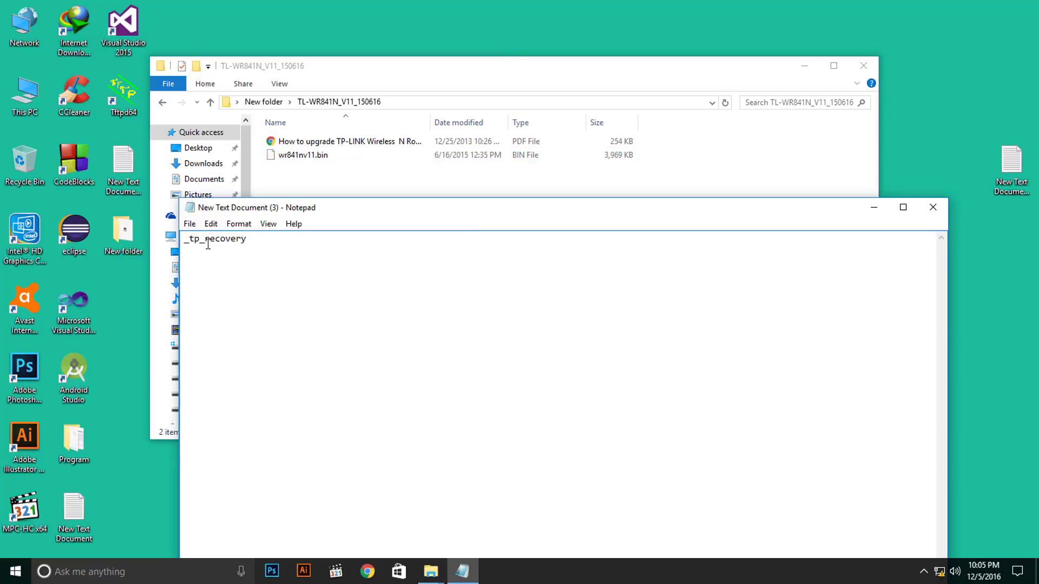
left_click(256, 239)
left_click_drag(256, 239, 172, 241)
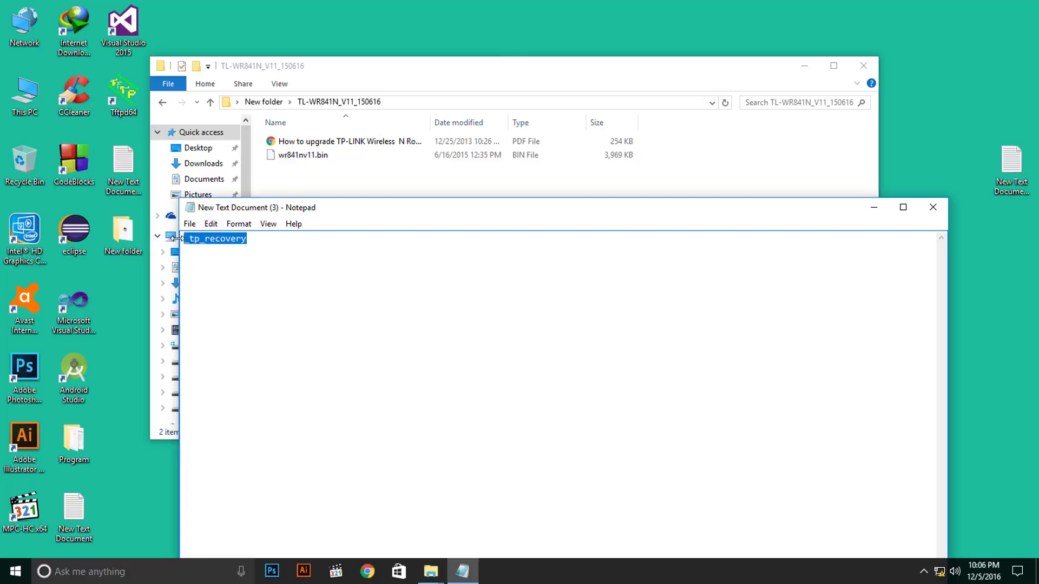
key("ctrl+c")
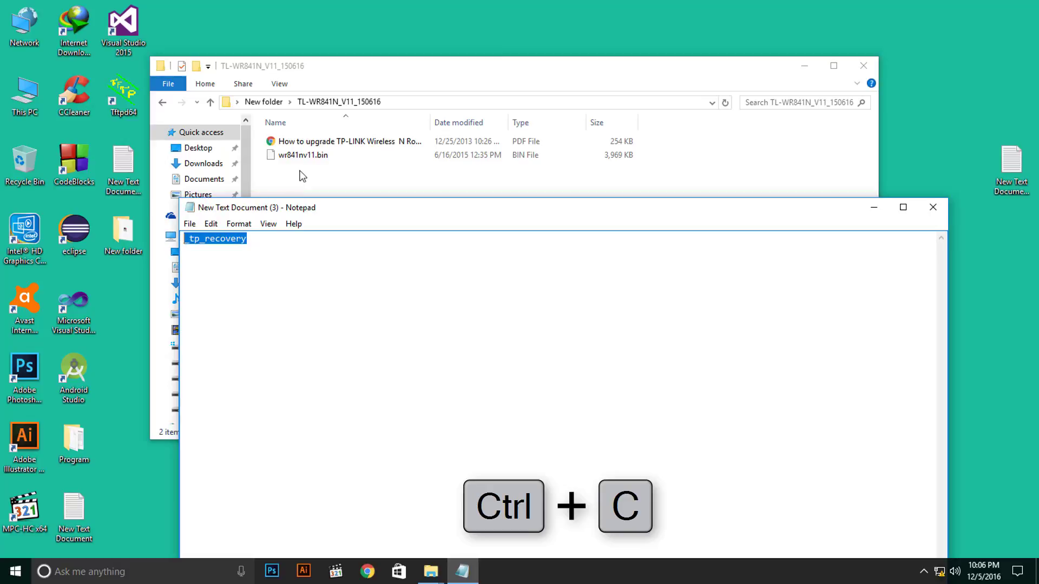
Paste _tp_recovery before .bin, renaming the firmware file to wr841nv11_tp_recovery.bin.
left_click(301, 160)
left_click(301, 160)
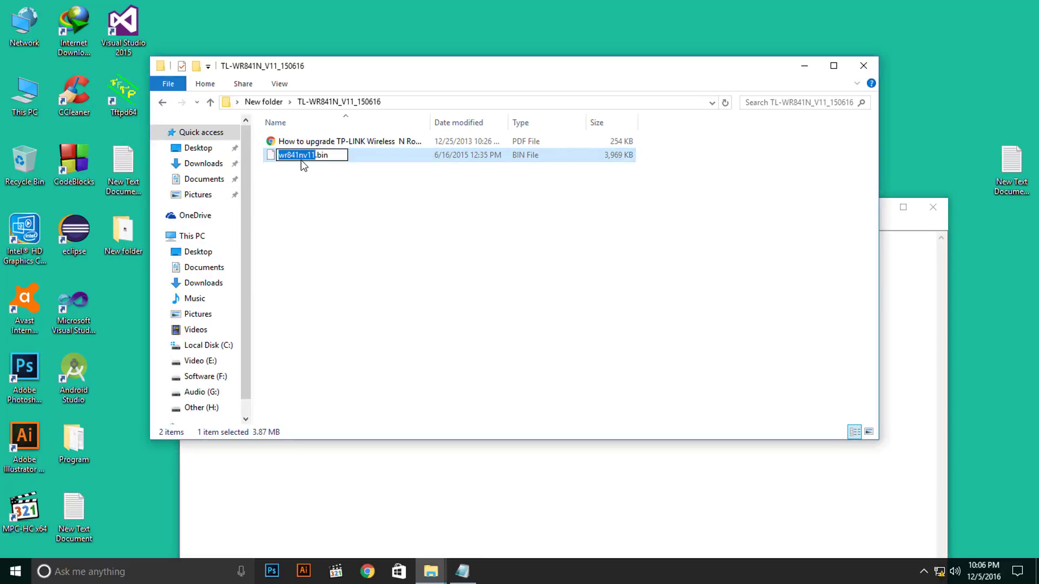
left_click(316, 155)
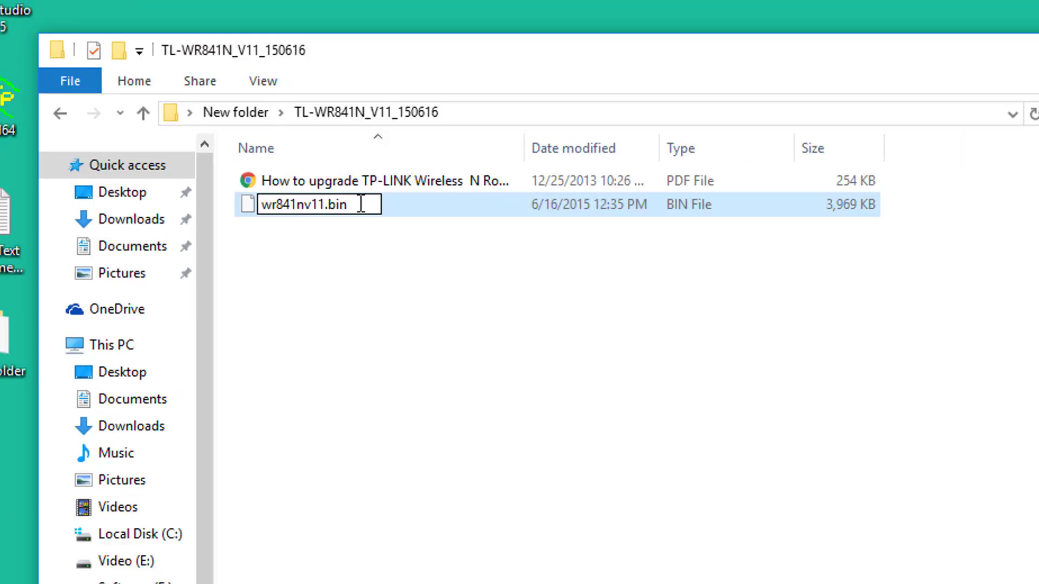
key("ctrl+v")
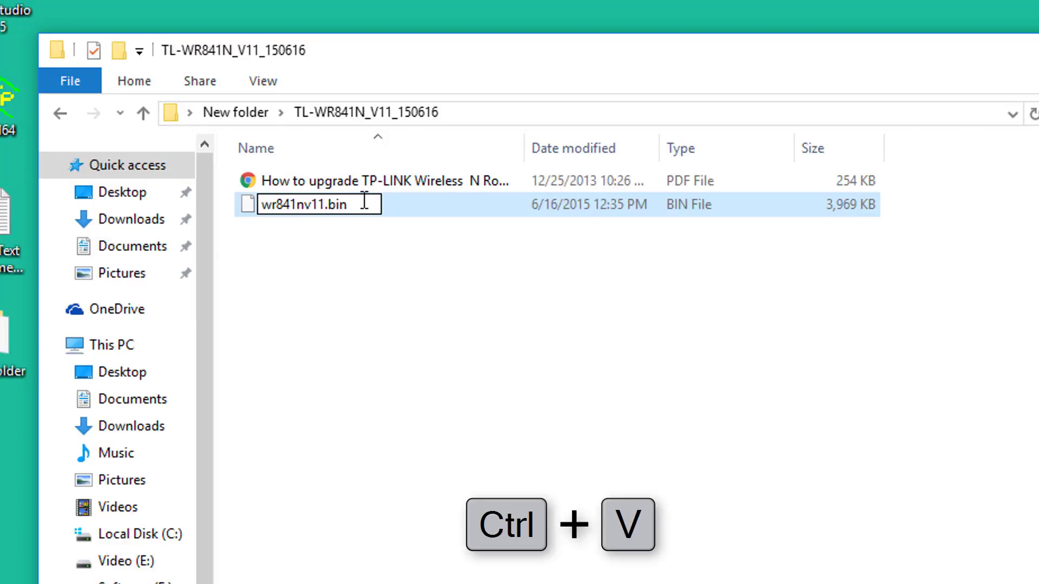
key("ctrl+v")
left_click(353, 271)
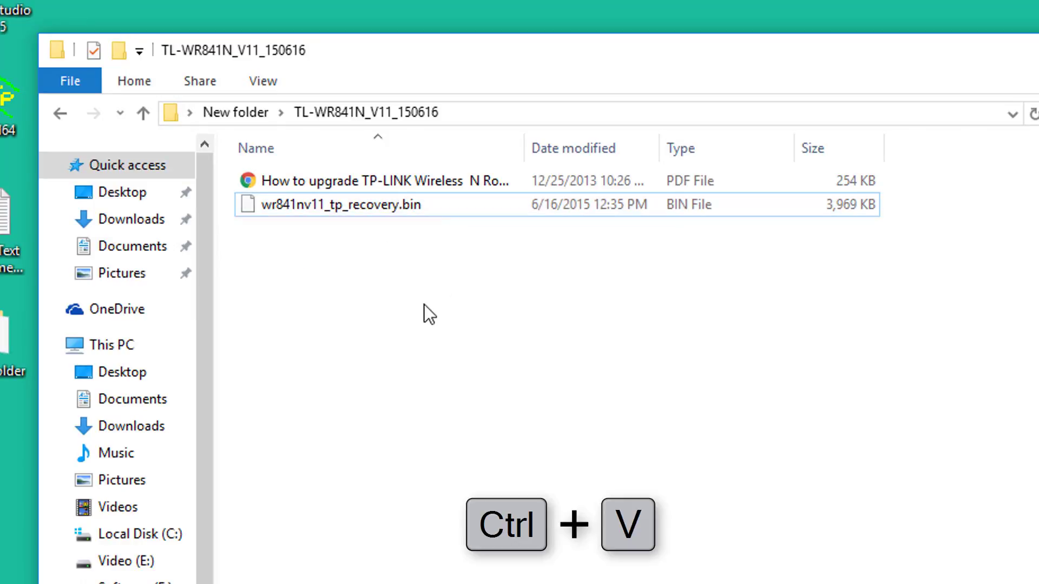
right_click(420, 336)
left_click(479, 430)
Close Notepad, refresh the listing to confirm the name, and close the folder window.
left_click(800, 583)
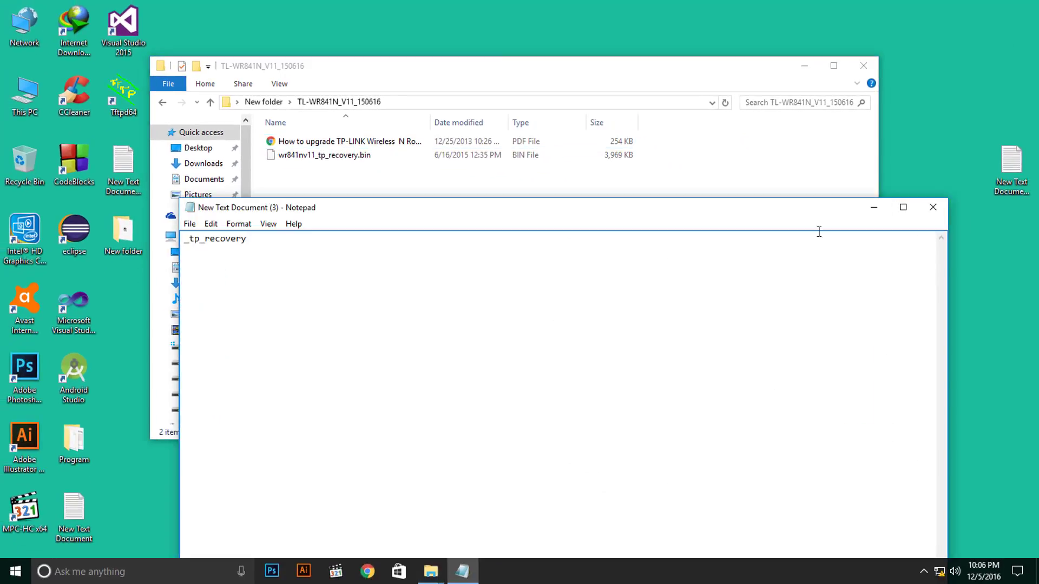
left_click(932, 207)
right_click(917, 209)
left_click(892, 240)
right_click(364, 223)
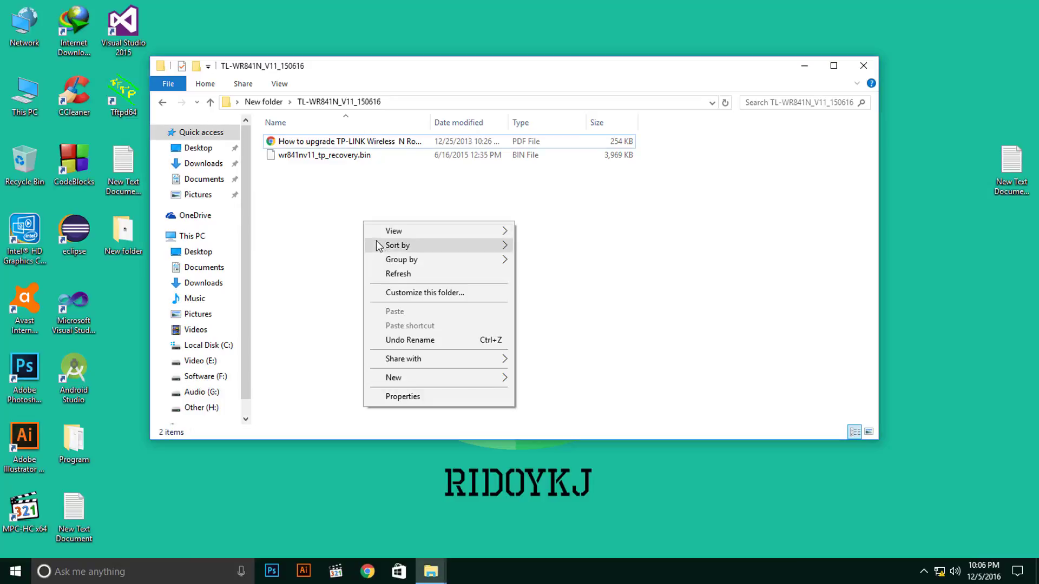
left_click(395, 274)
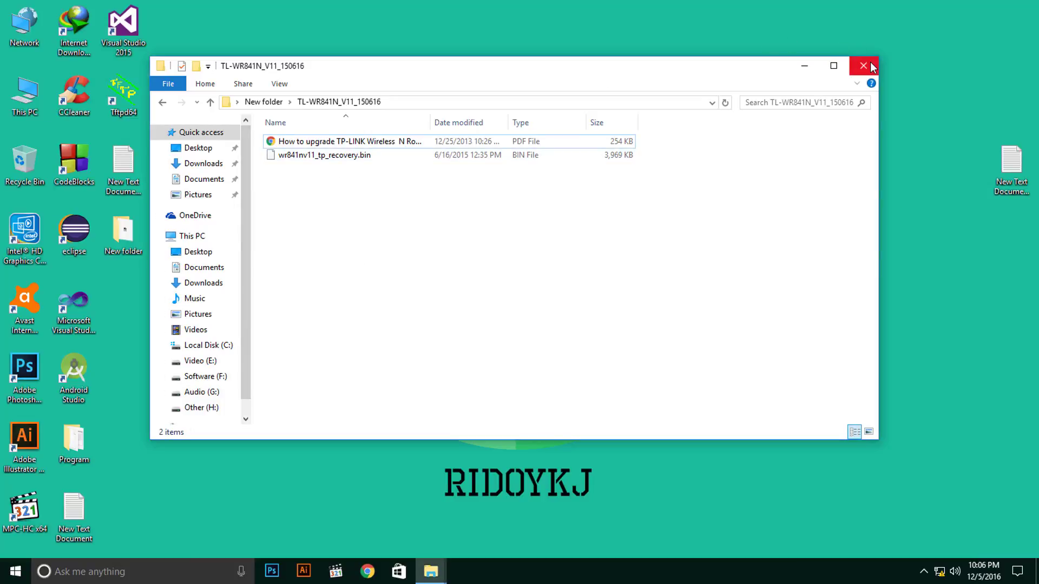
left_click(863, 66)
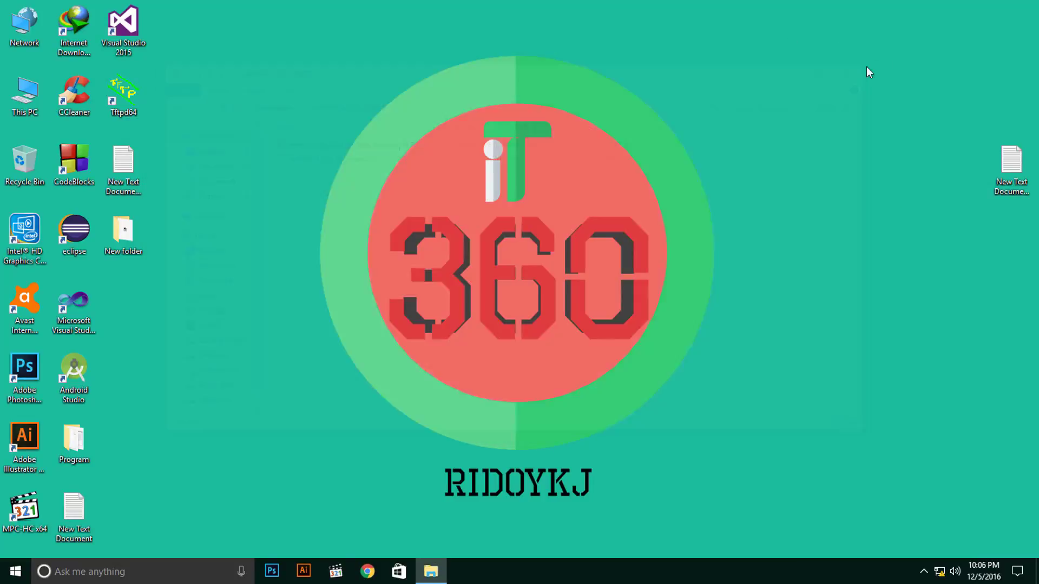
Launch Tftpd64 and browse for a server directory, selecting Desktop in the tree.
double_click(136, 95)
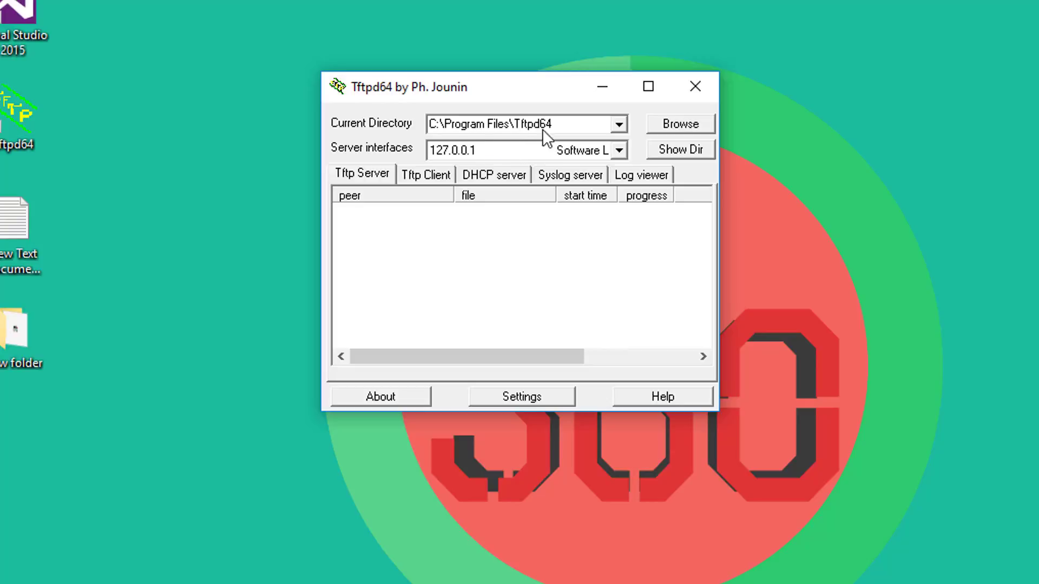
left_click(678, 125)
scroll(541, 401, "up", 2)
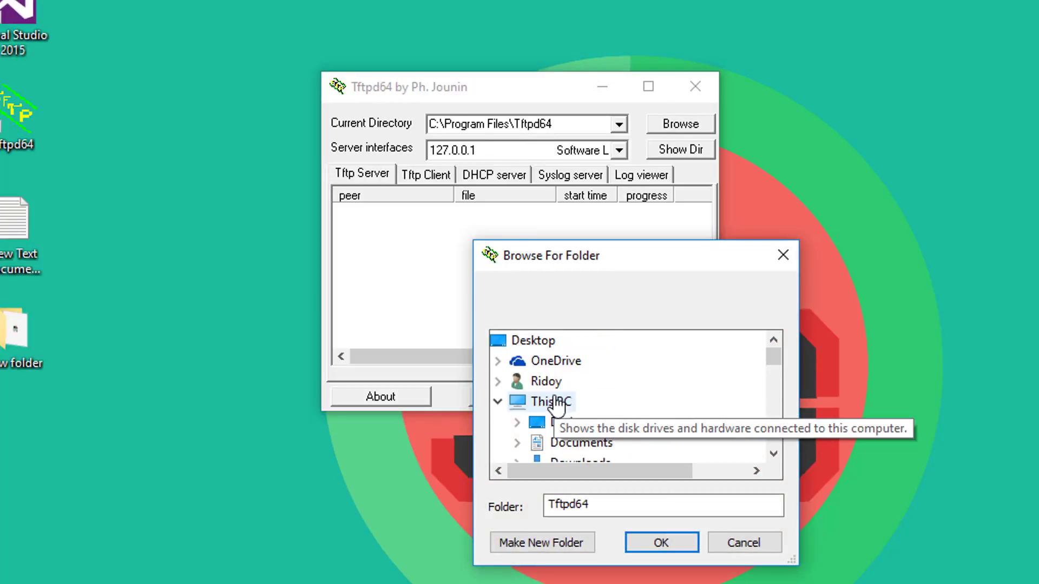
scroll(558, 406, "down", 1)
scroll(558, 406, "up", 1)
scroll(558, 405, "down", 15)
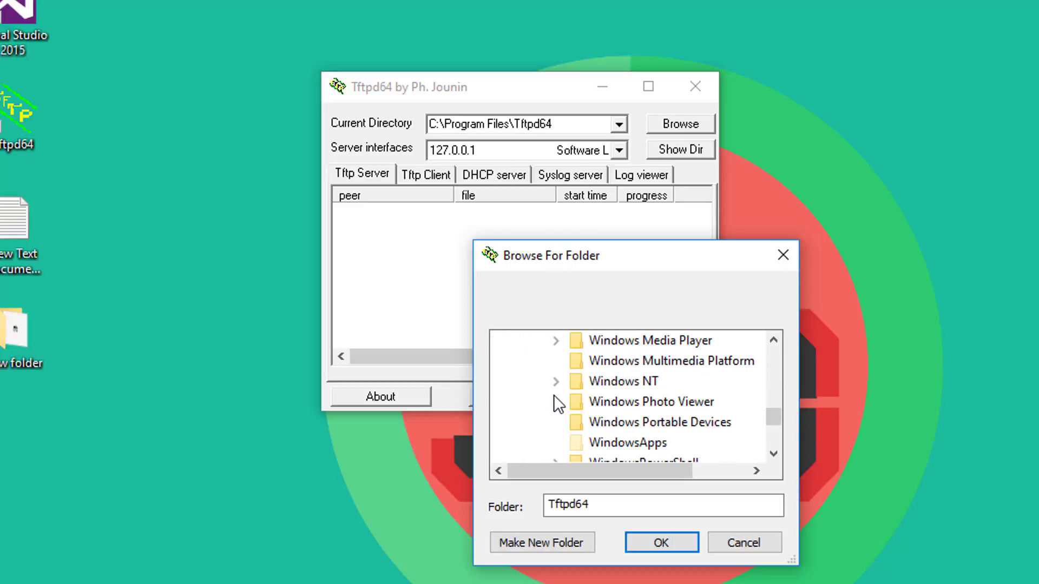
scroll(553, 400, "up", 12)
scroll(553, 401, "down", 12)
scroll(554, 396, "up", 15)
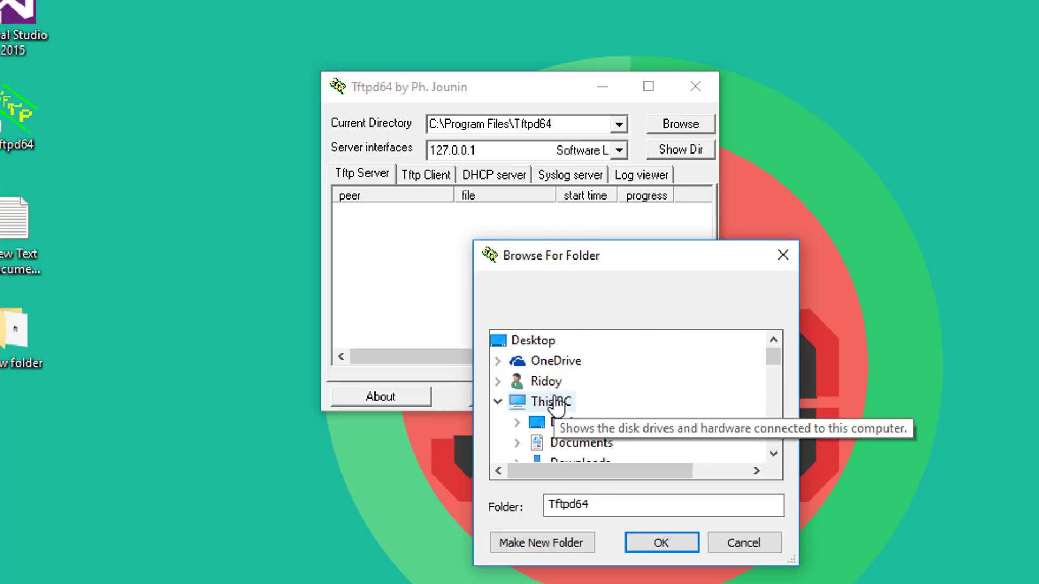
left_click(509, 344)
Expand New folder and set TL-WR841N_V11_150616 as the server directory.
scroll(547, 414, "down", 5)
scroll(548, 414, "down", 18)
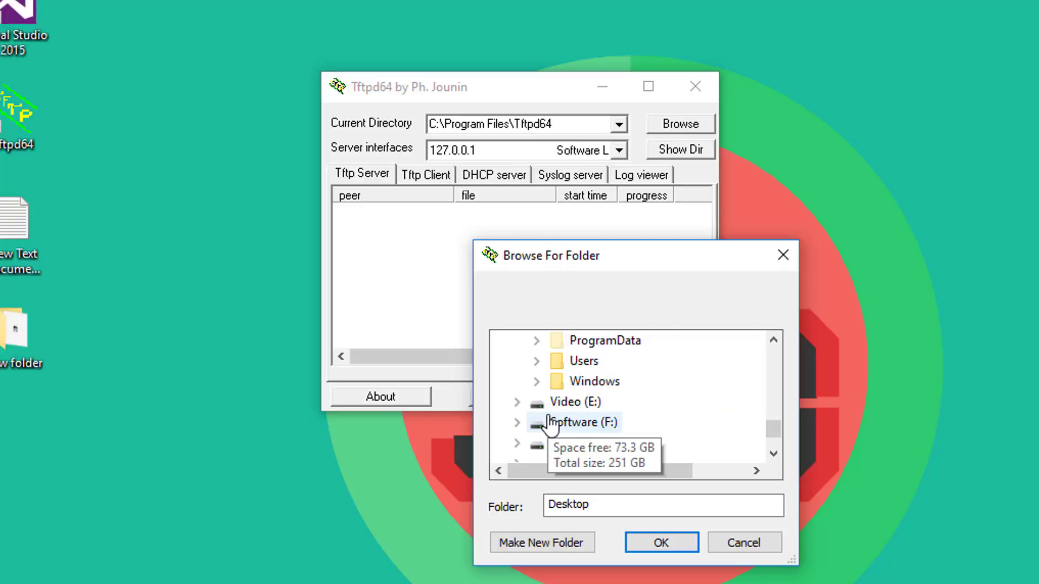
scroll(551, 425, "up", 1)
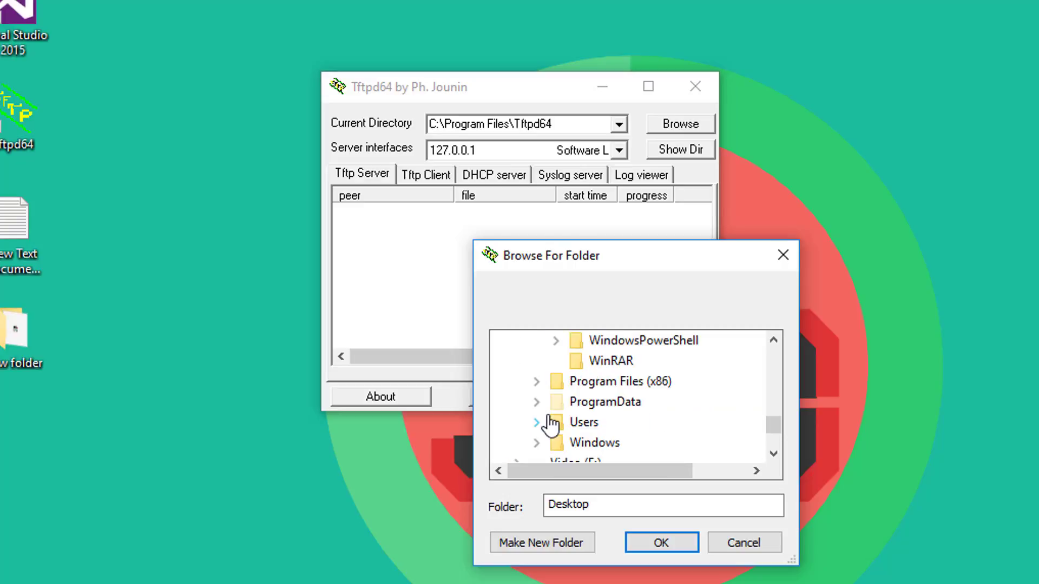
scroll(551, 424, "down", 3)
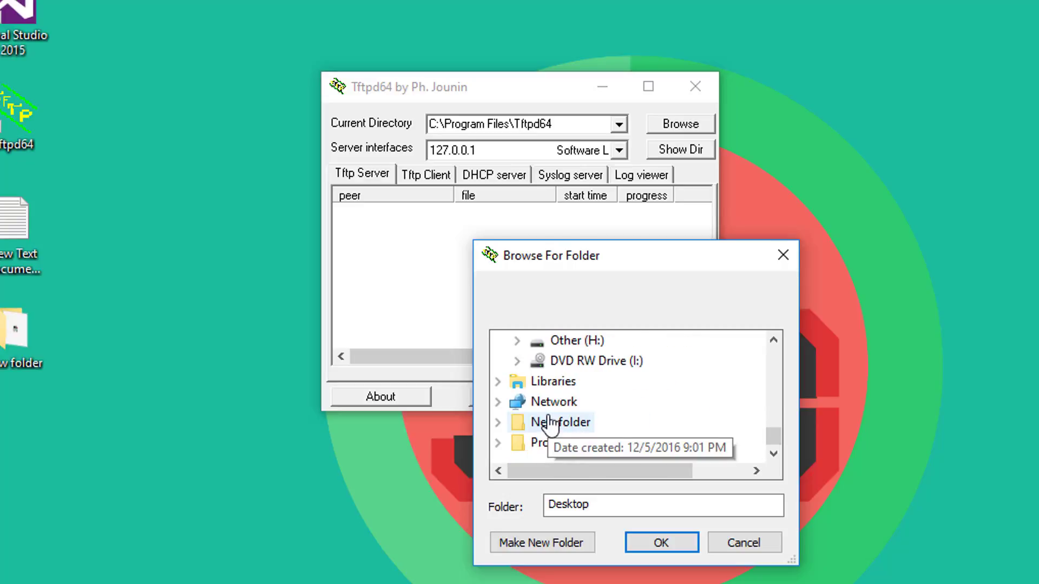
double_click(578, 427)
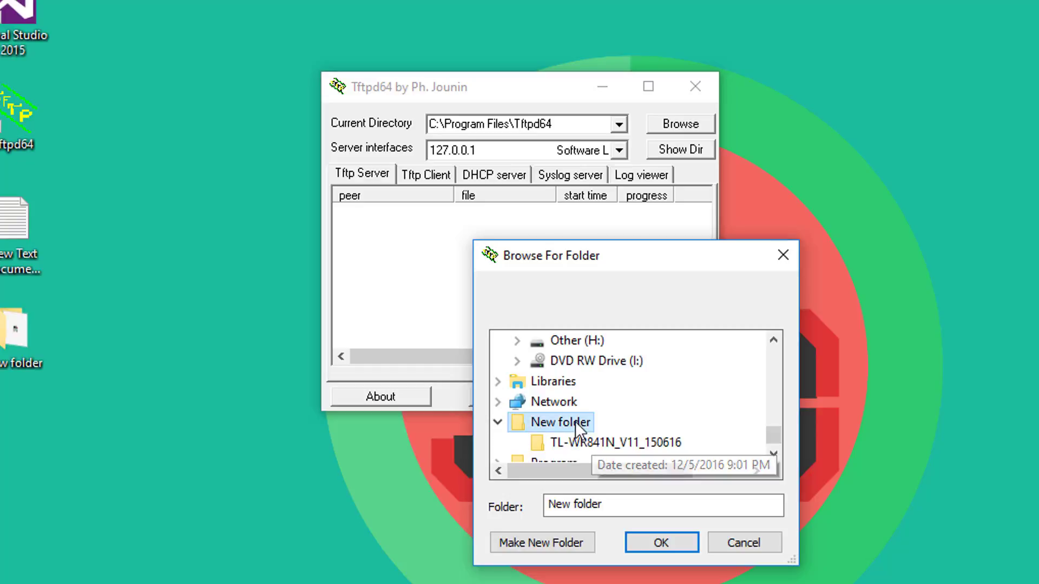
left_click(598, 444)
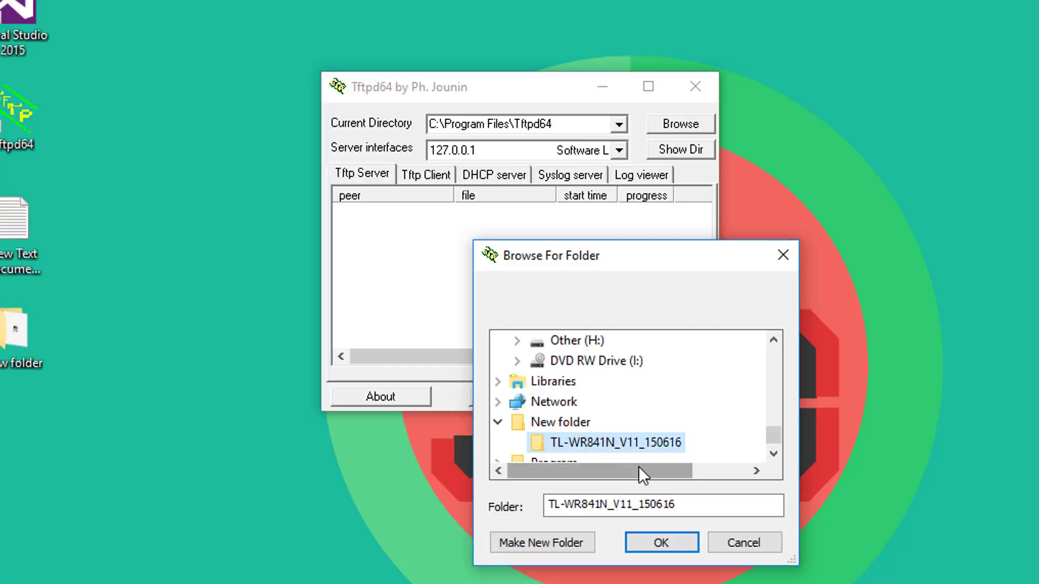
left_click(661, 546)
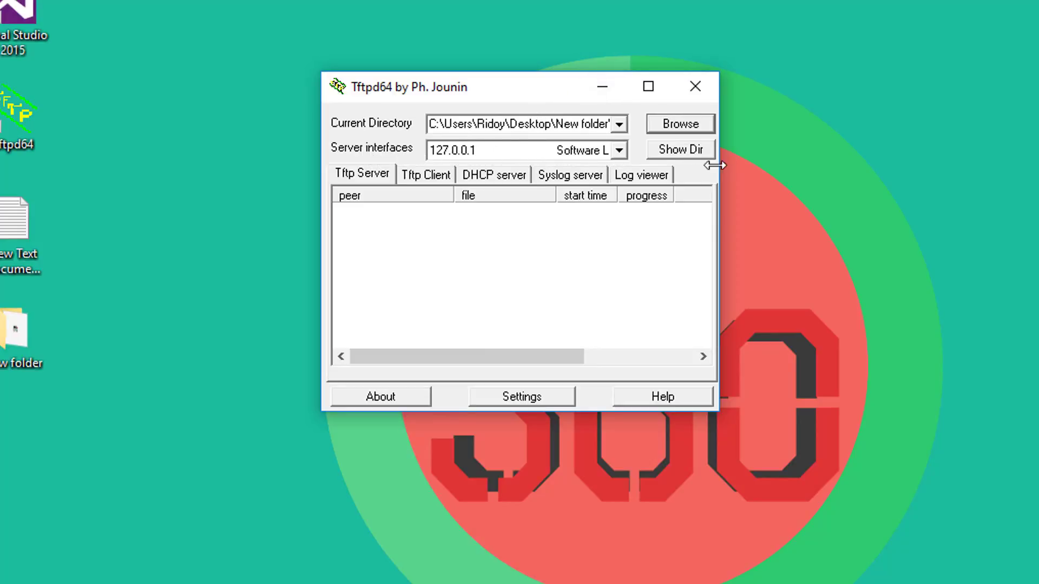
Serve on interface 192.168.0.66 and verify wr841nv11_tp_recovery.bin appears in the directory listing.
left_click(619, 151)
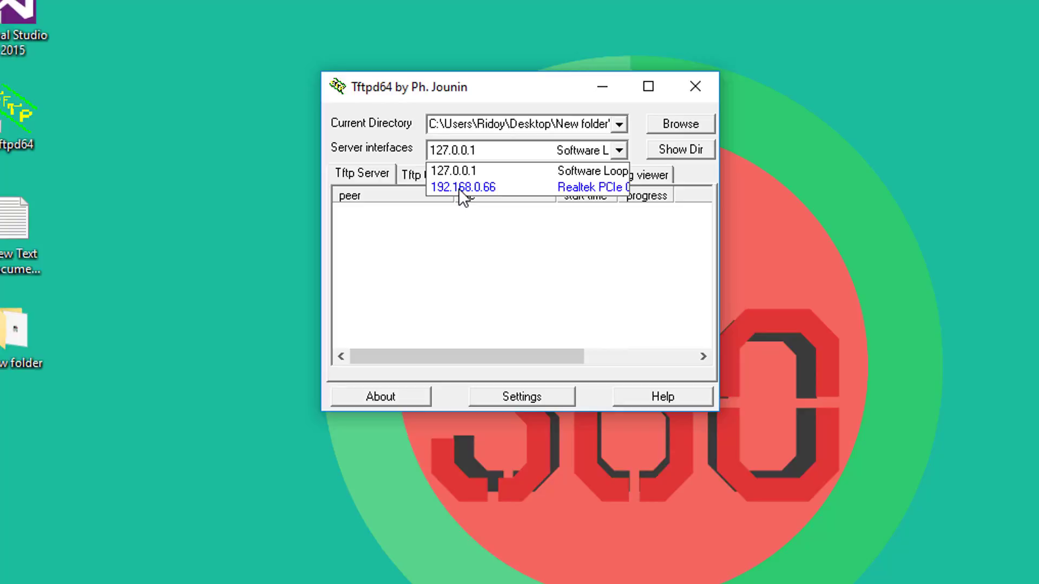
left_click(461, 187)
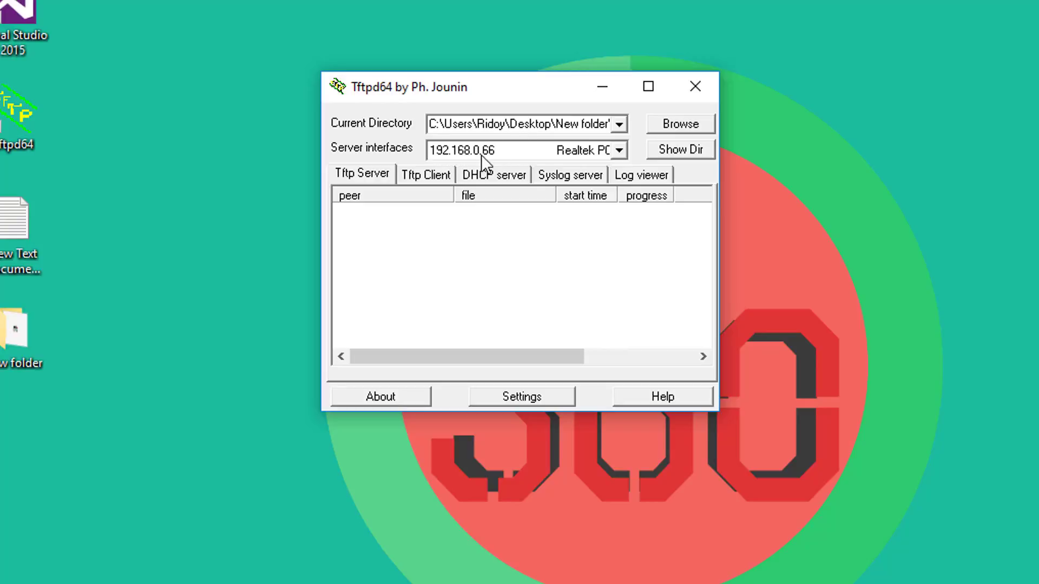
left_click(620, 151)
left_click(588, 187)
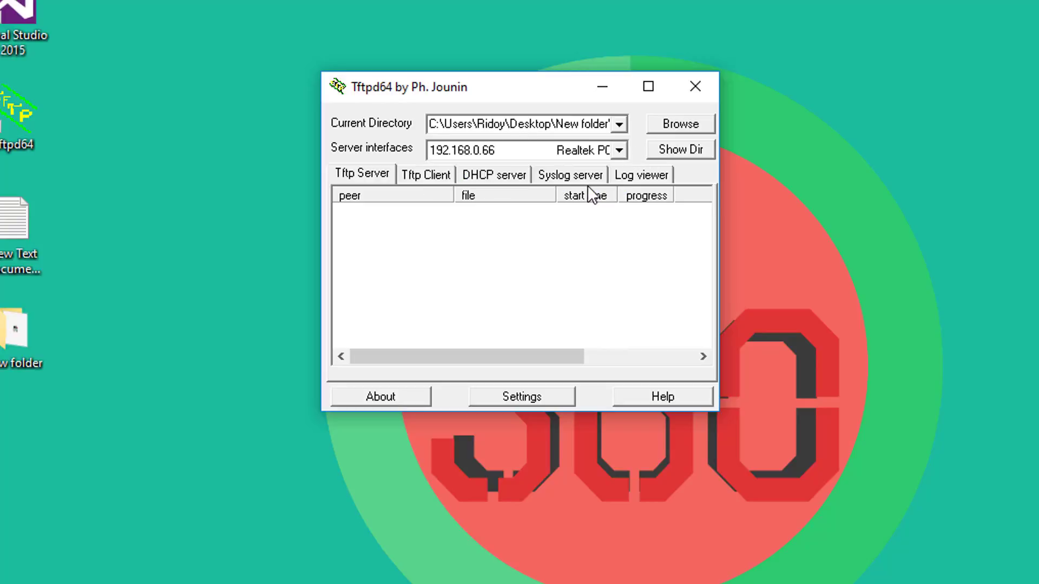
left_click(680, 154)
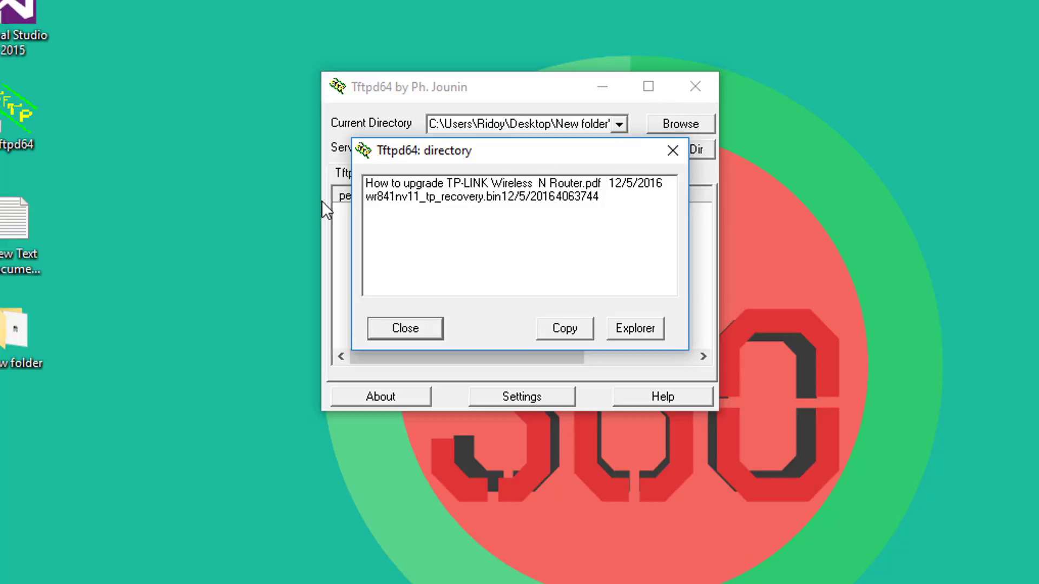
left_click(377, 198)
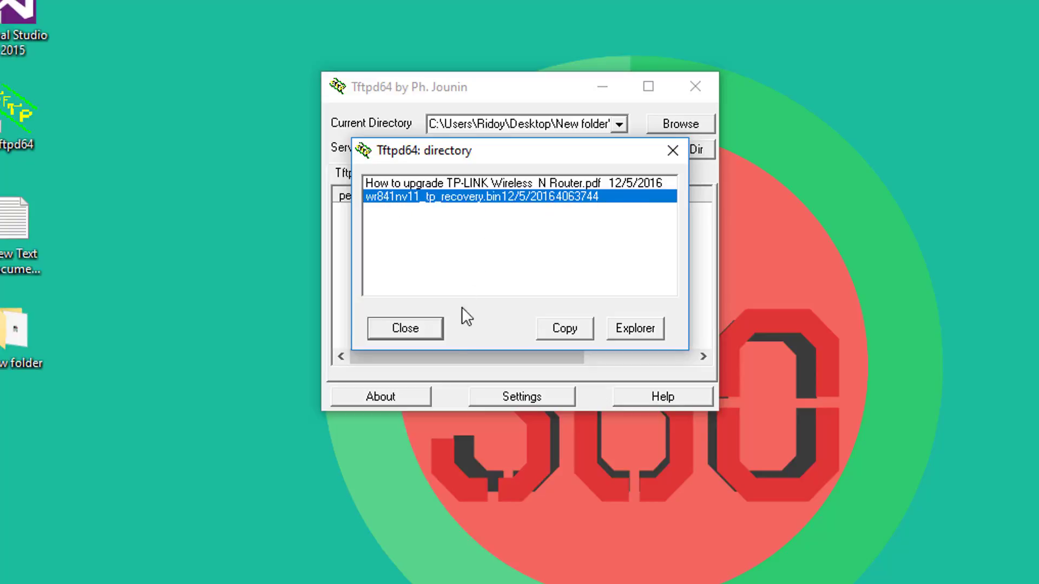
left_click(430, 329)
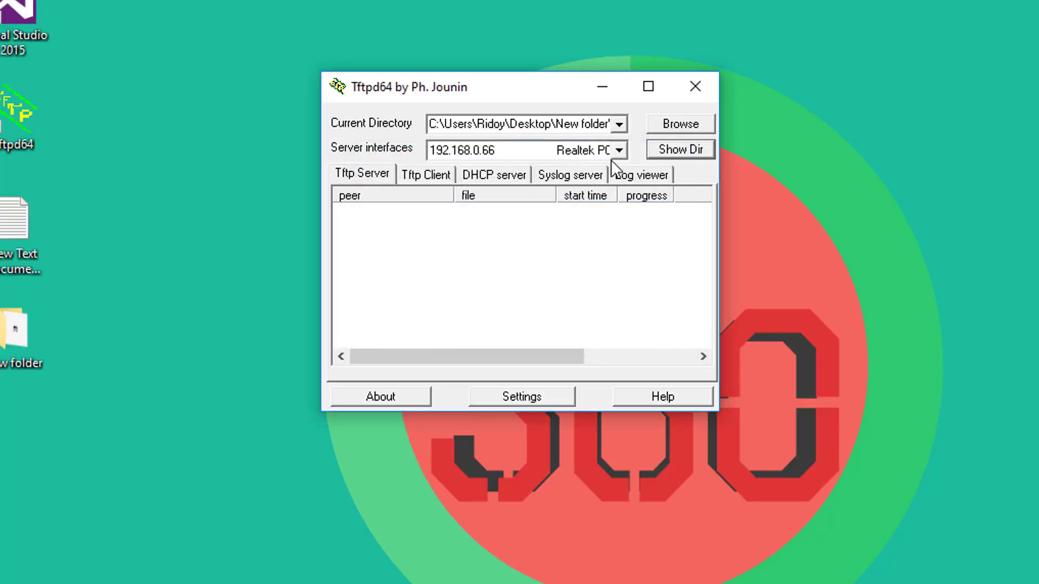
Move the Tftpd64 window lower, then quit Tftpd64 after the transfer.
left_click_drag(417, 95, 444, 169)
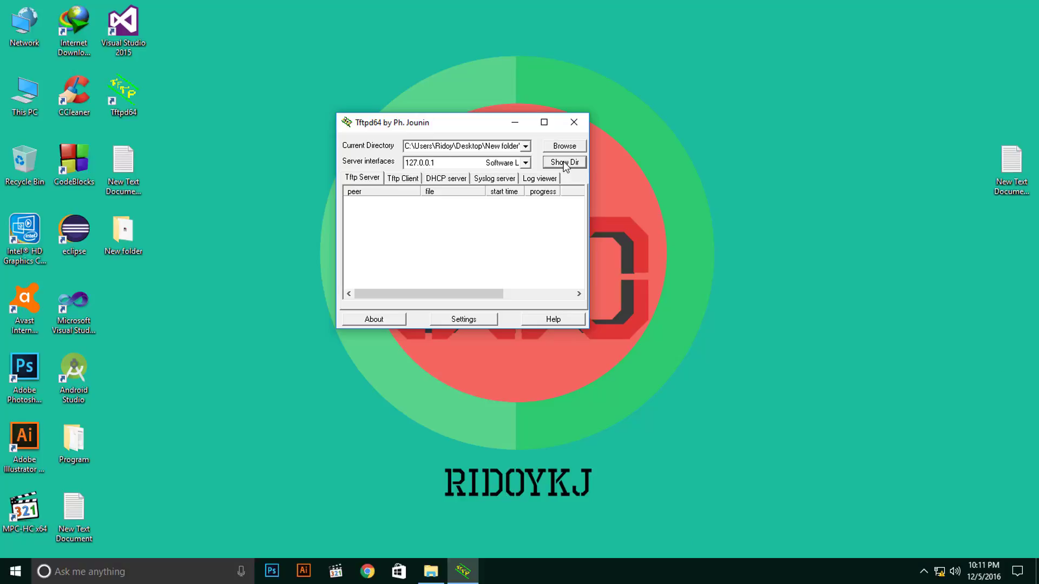
left_click(571, 123)
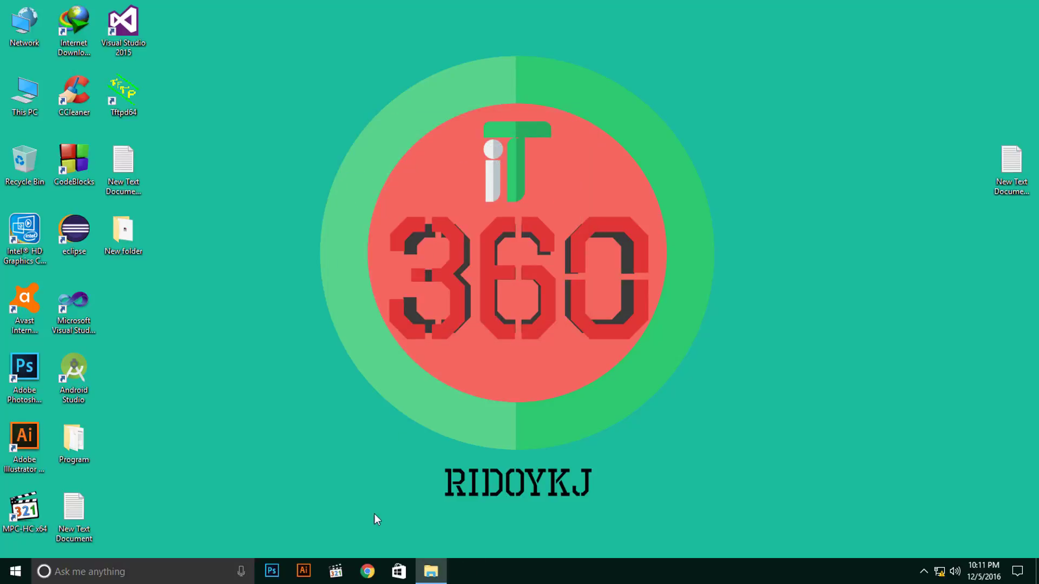
Launch Chrome and load the router address 192.168.0.1.
left_click(367, 571)
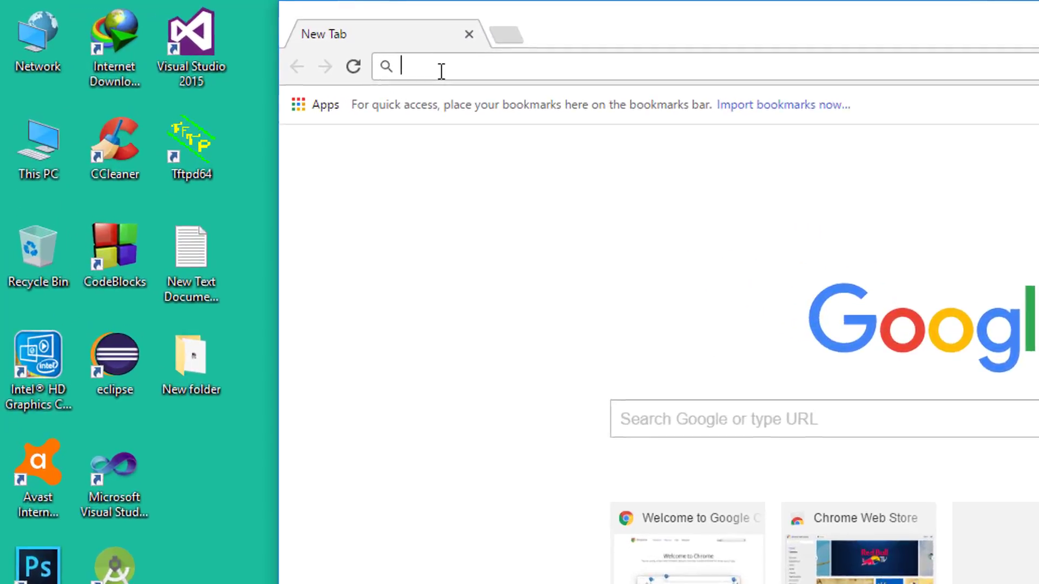
type("9")
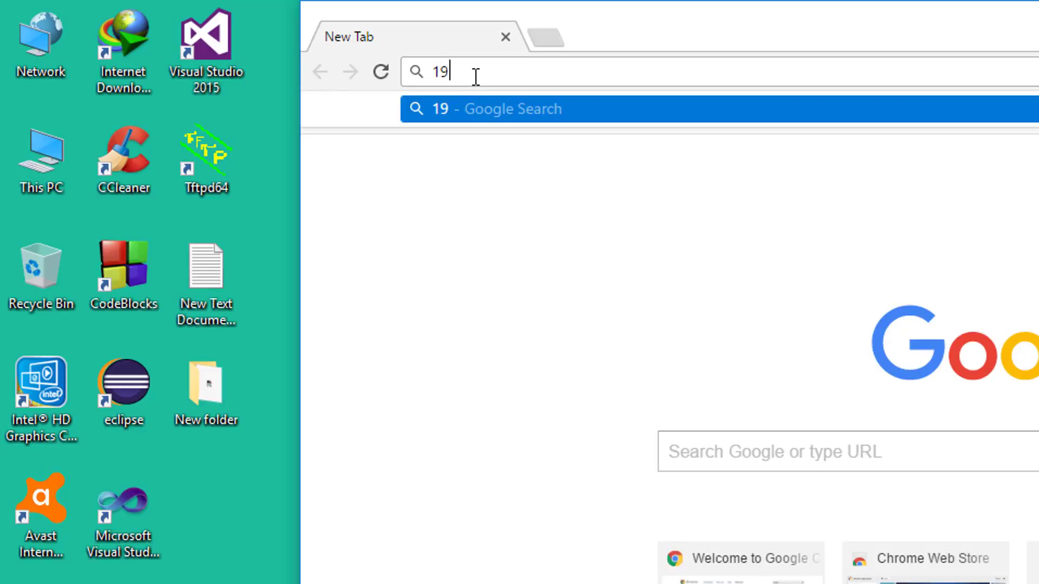
type("8.168.0.1")
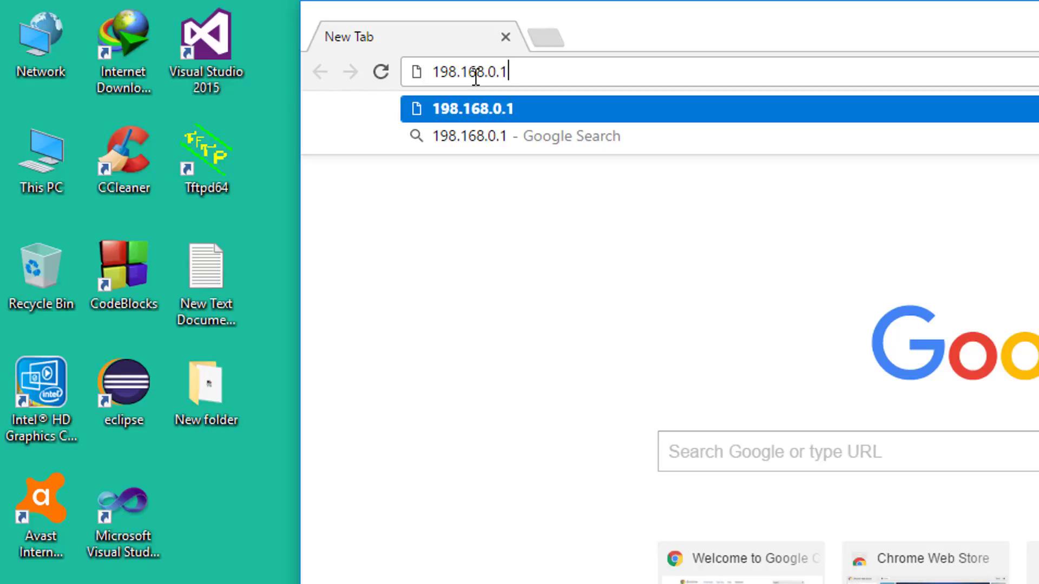
key("Left")
key("Left")
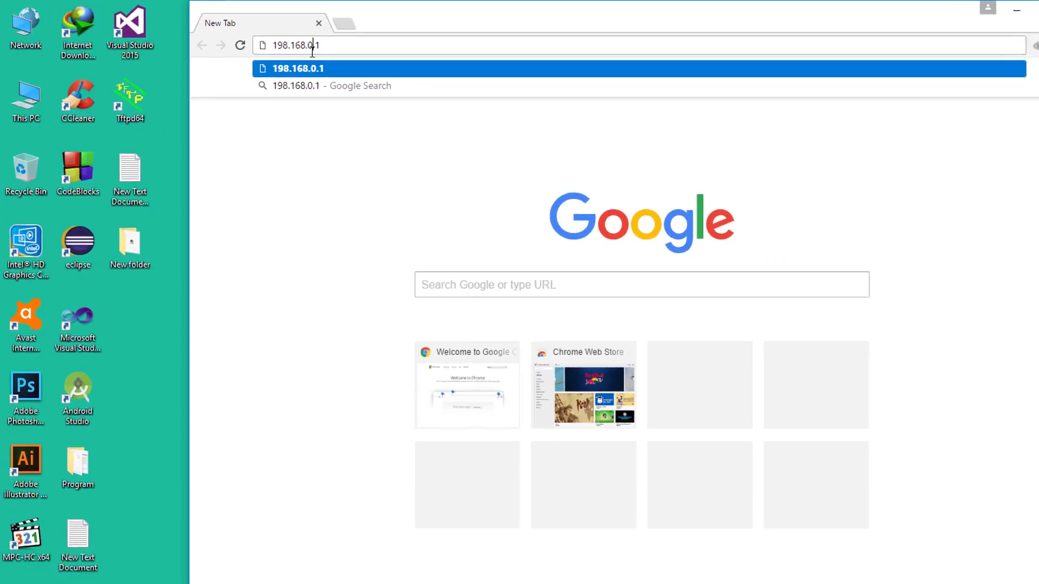
left_click(545, 74)
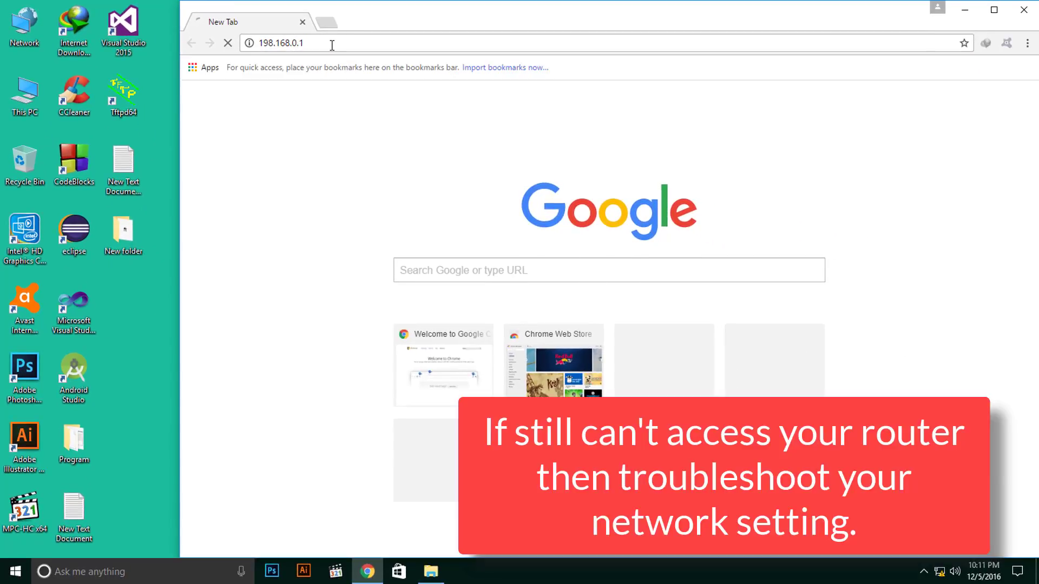
key("Return")
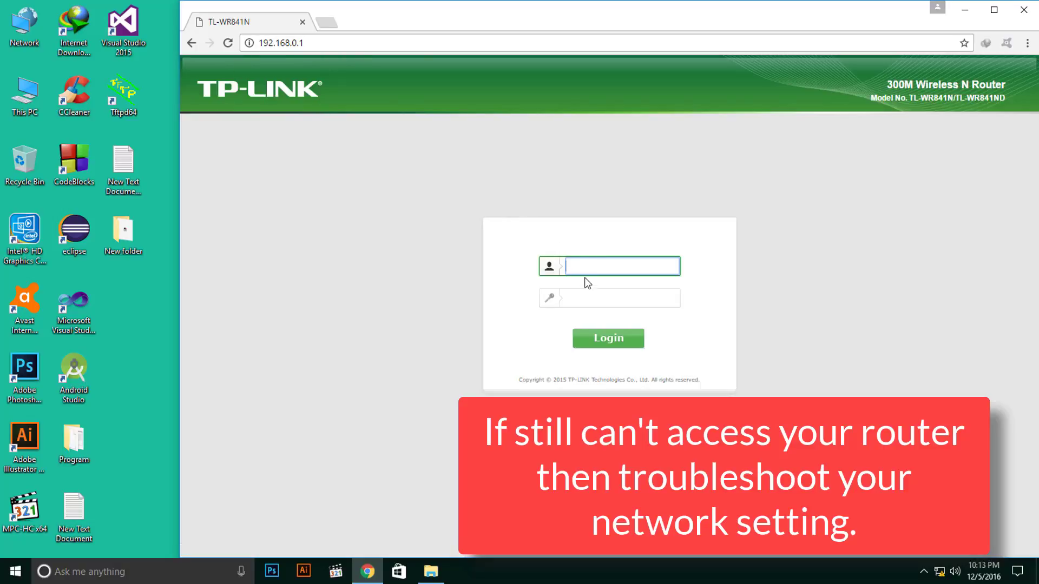
left_click(326, 23)
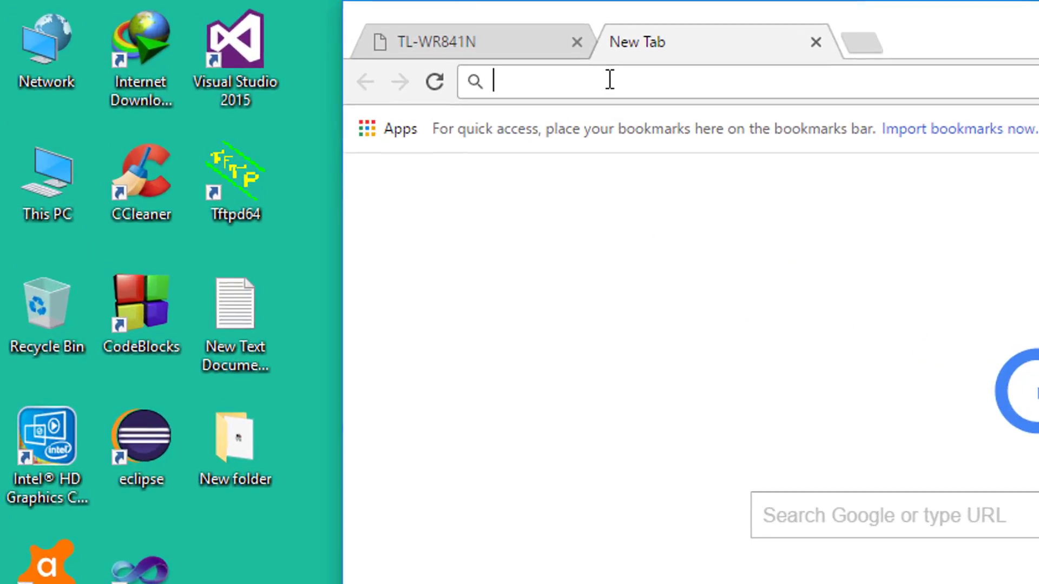
type("19")
key("Right")
key("Left")
key("Left")
key("BackSpace")
type("1")
key("Return")
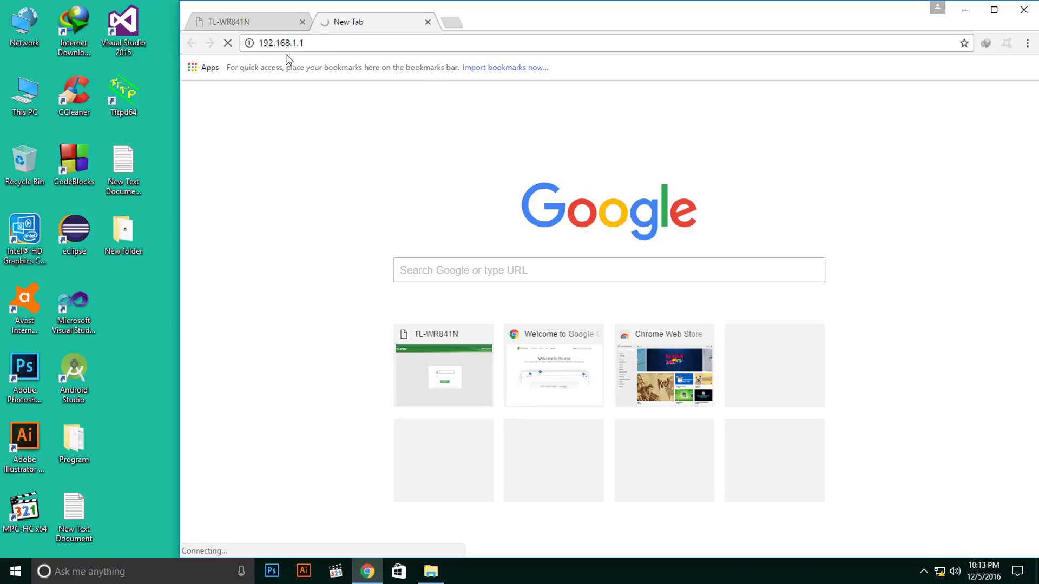
left_click(247, 23)
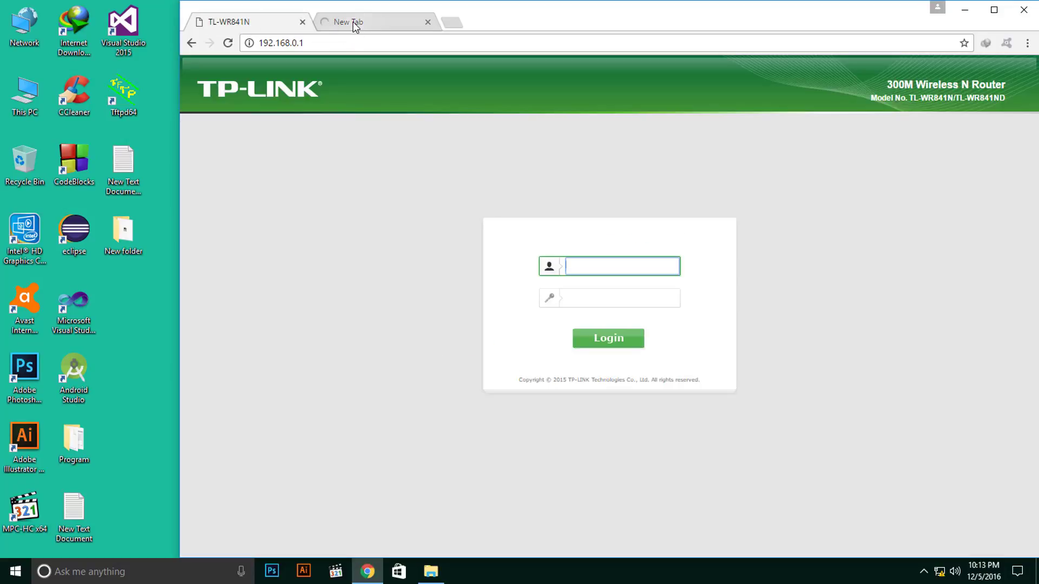
left_click(353, 22)
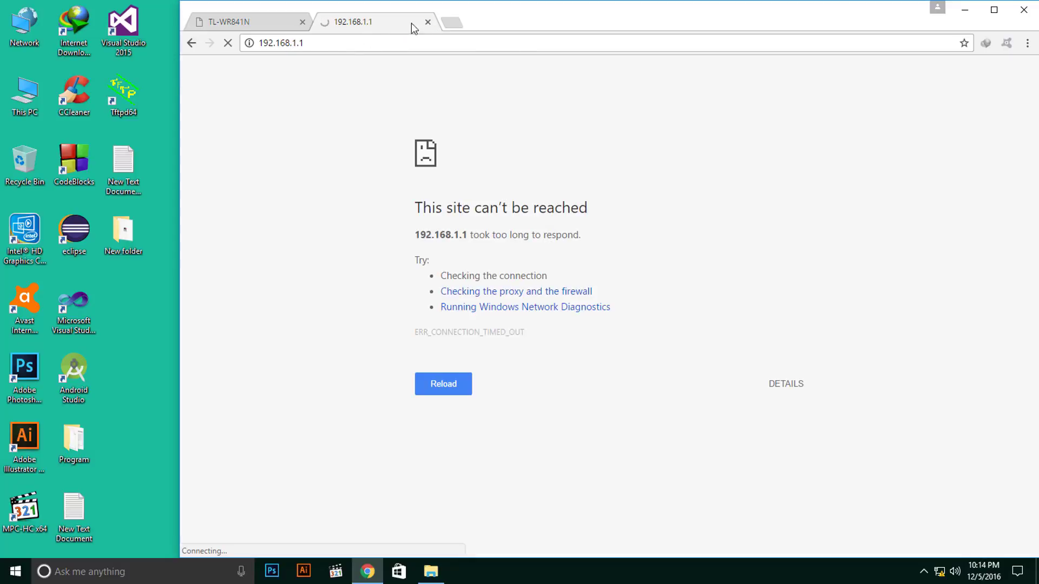
left_click(428, 22)
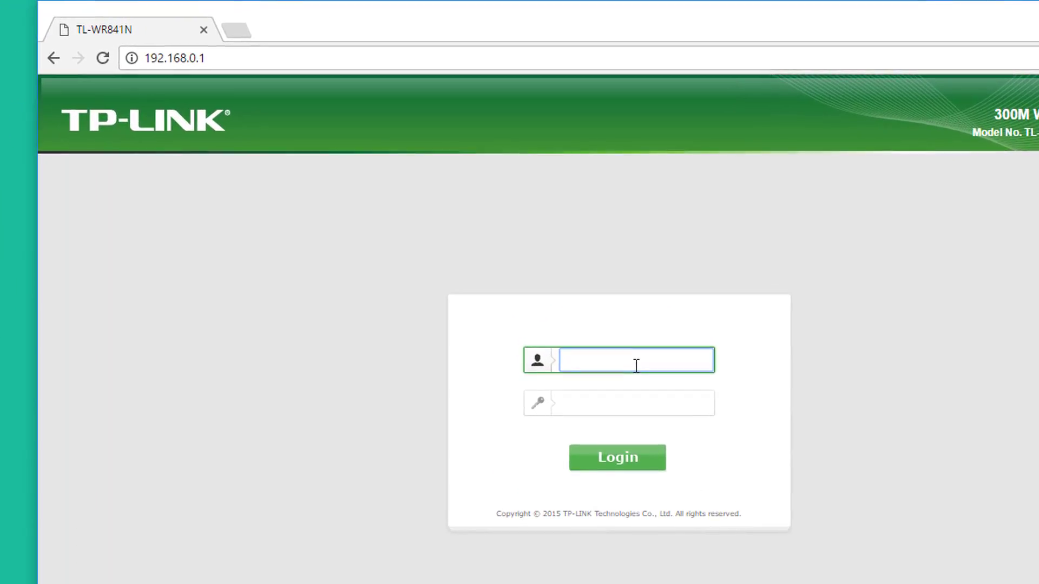
Log in to the TP-Link router with the admin username and password.
type("admin")
left_click(625, 396)
type("admin")
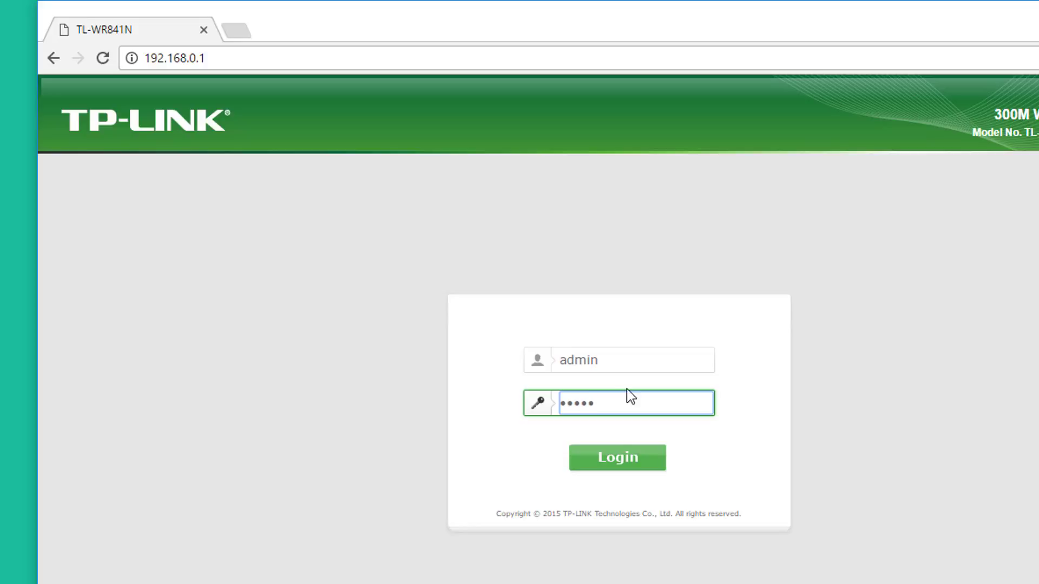
left_click(605, 465)
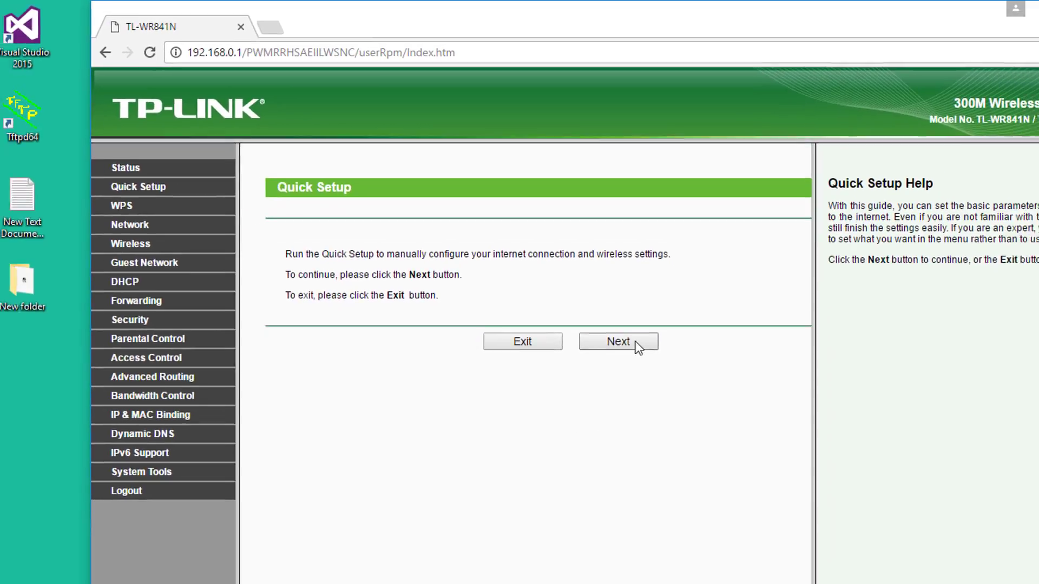
Run Quick Setup with Auto-Detect connection type and retry the WAN cable detection.
left_click(630, 377)
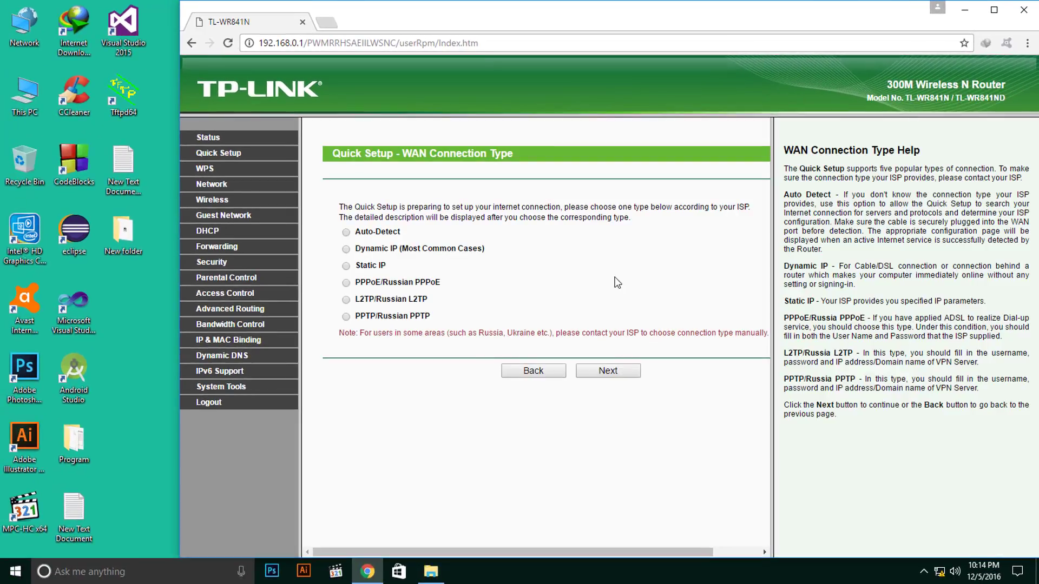
left_click(345, 232)
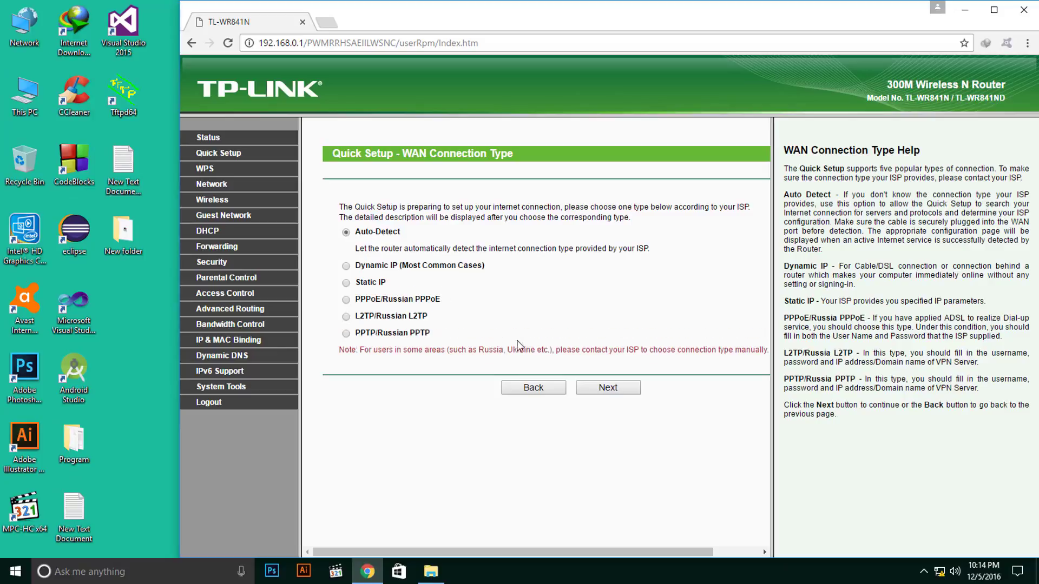
left_click(606, 388)
left_click(597, 246)
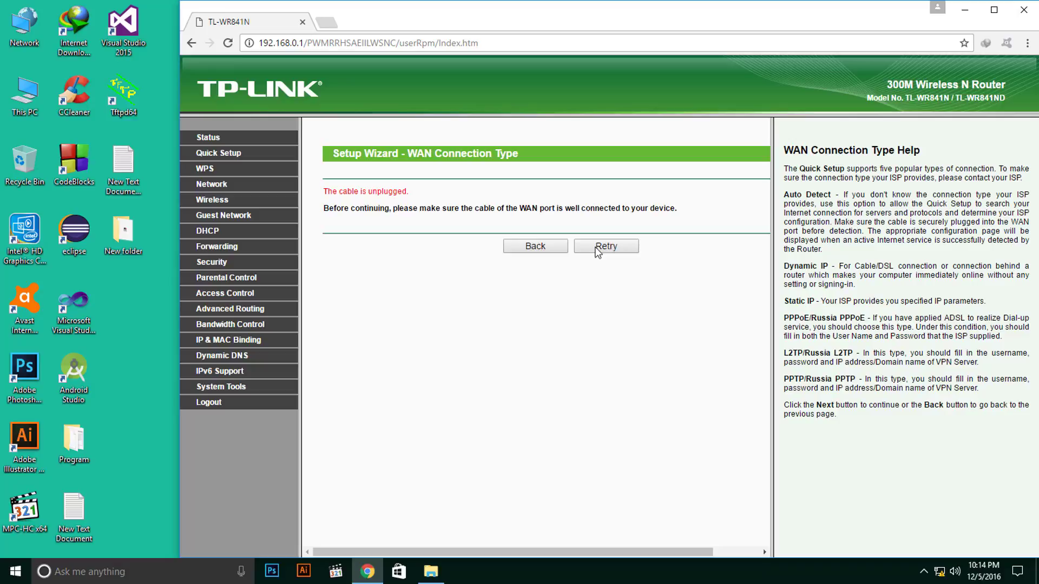